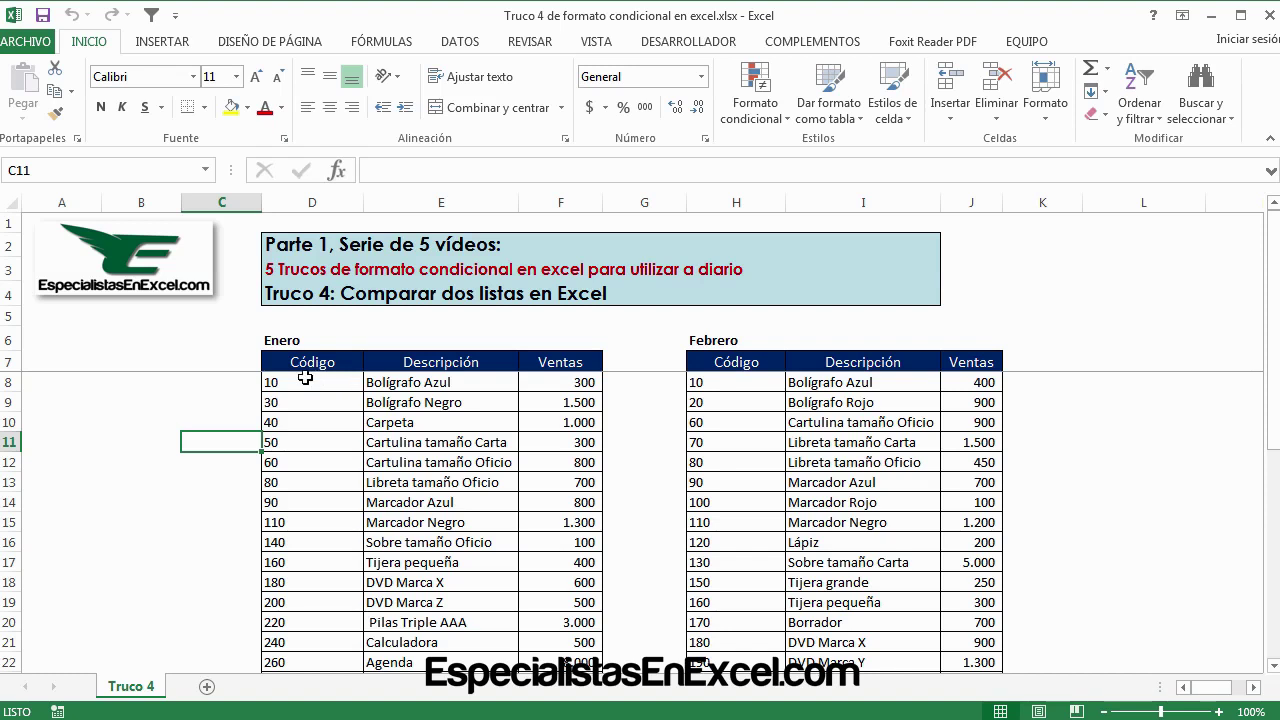
# Point out the Enero and Febrero code lists and entries like Libreta tamaño Carta
pyautogui.moveTo(334, 382); pyautogui.dragTo(316, 599)
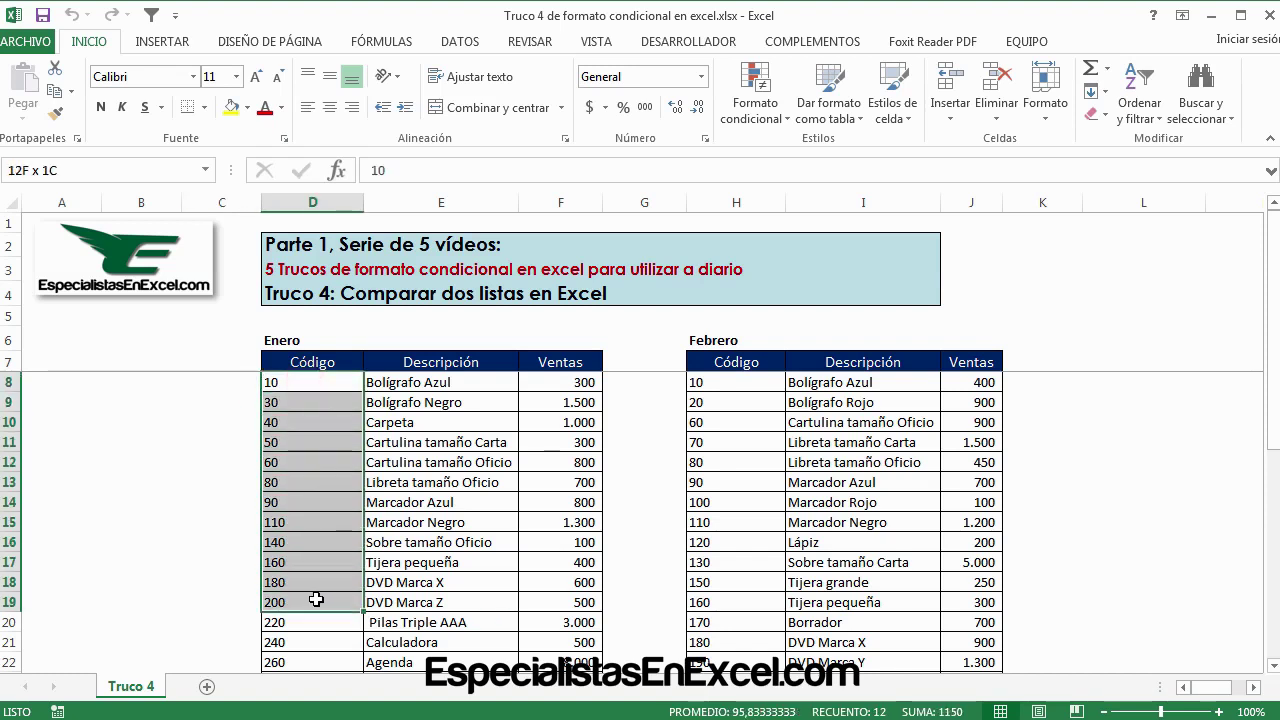
pyautogui.click(723, 384)
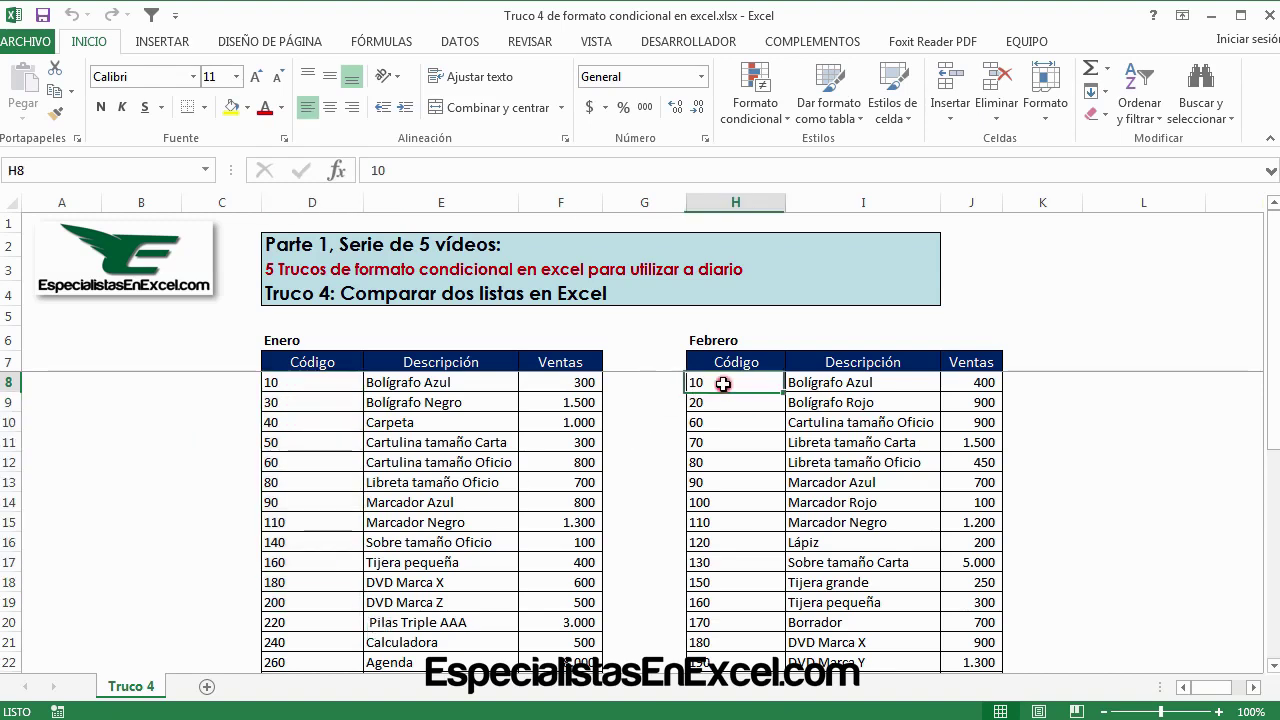
pyautogui.click(318, 386)
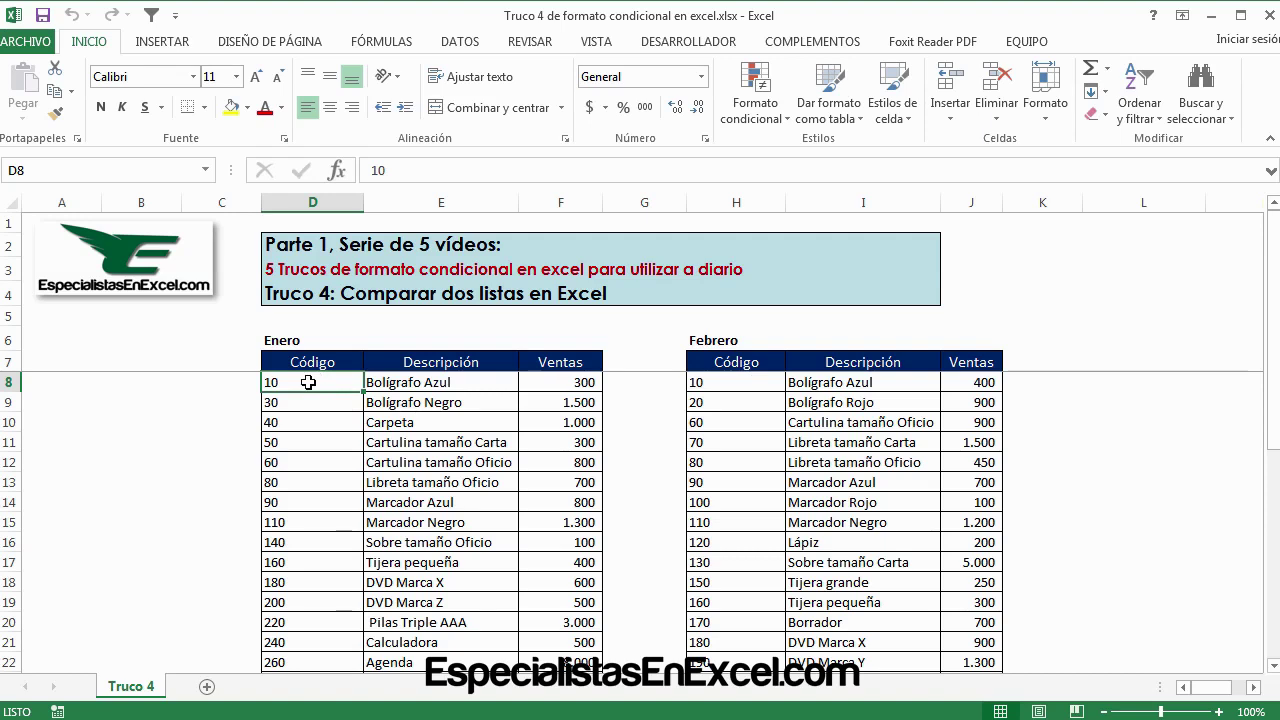
pyautogui.moveTo(314, 378)
pyautogui.mouseDown()
pyautogui.moveTo(550, 382)
pyautogui.moveTo(560, 662)
pyautogui.mouseUp()
pyautogui.scroll(1, 537, 423)
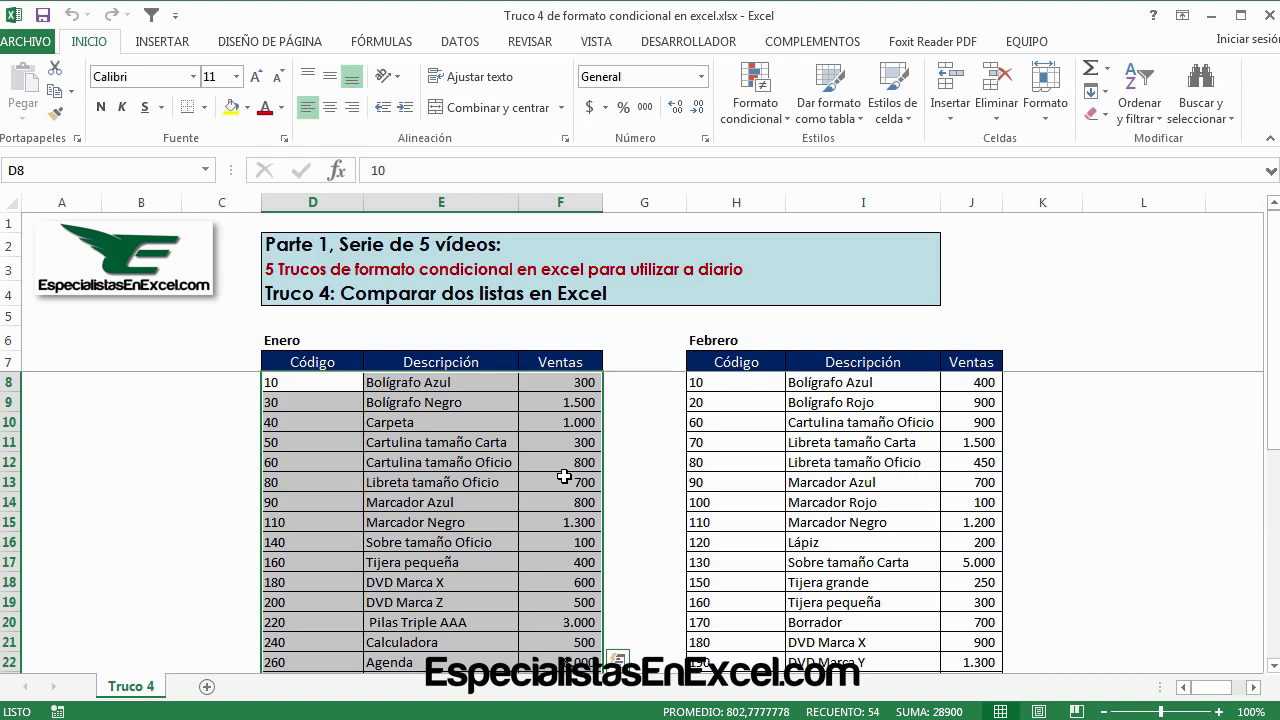
pyautogui.click(313, 385)
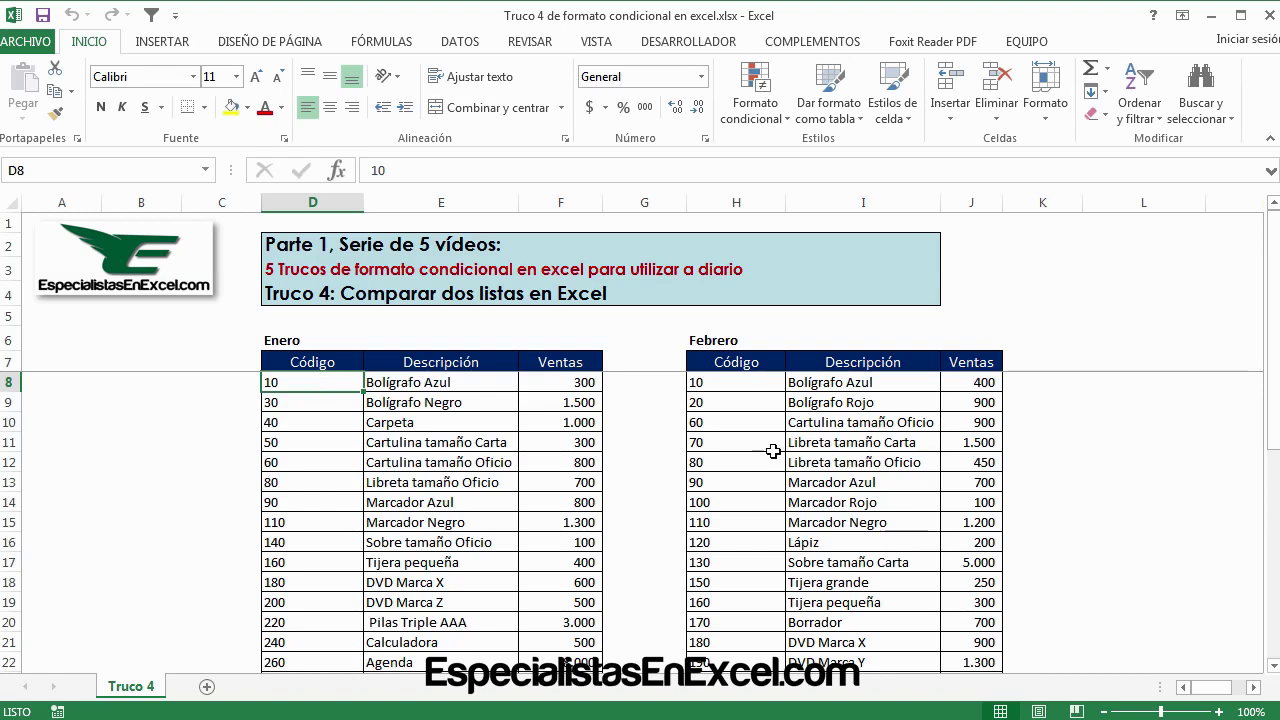
pyautogui.click(860, 446)
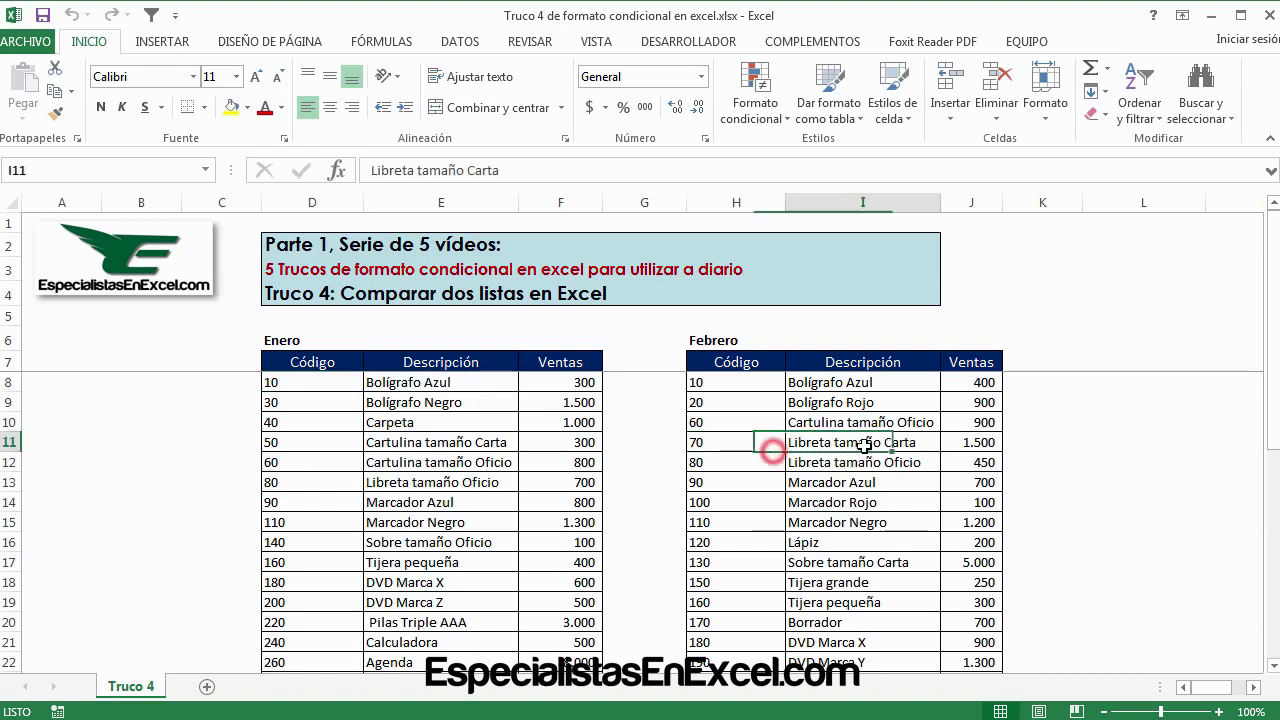
pyautogui.click(288, 385)
pyautogui.moveTo(737, 390)
pyautogui.mouseDown()
pyautogui.moveTo(903, 428)
pyautogui.moveTo(937, 594)
pyautogui.mouseUp()
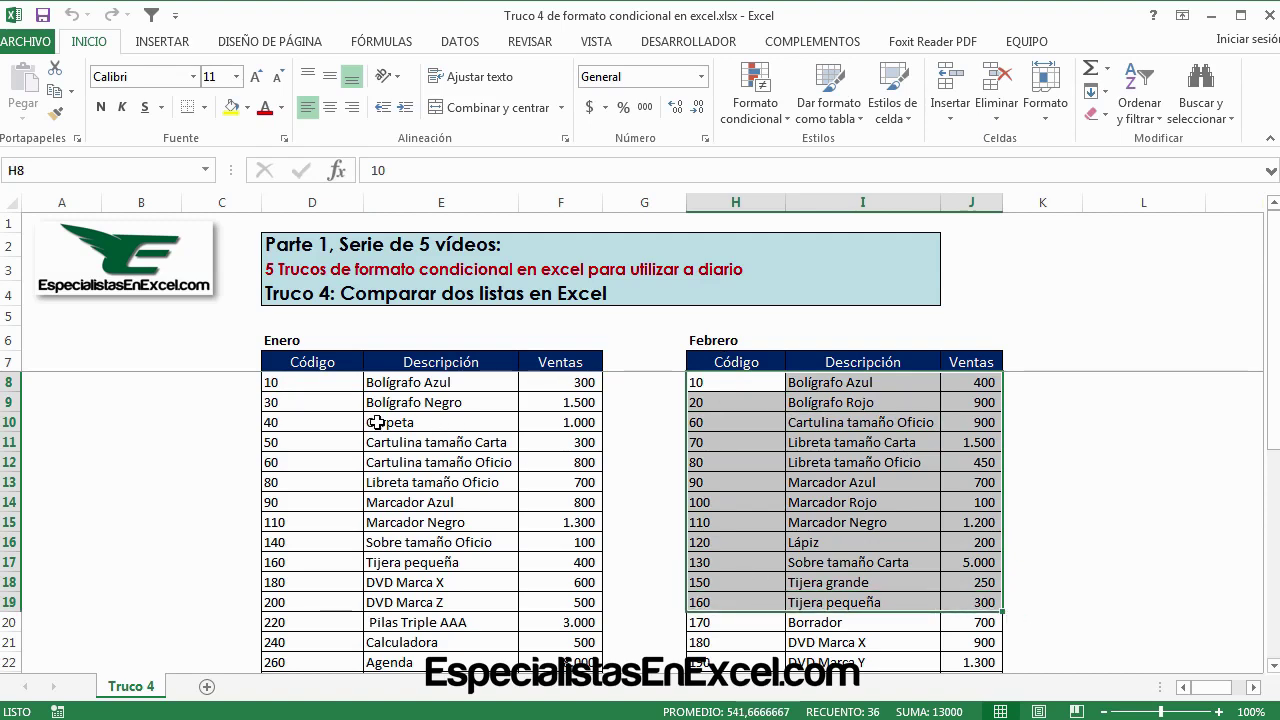
# Select the whole Enero table, D8:F25, codes through sales
pyautogui.click(310, 383)
pyautogui.click(733, 382)
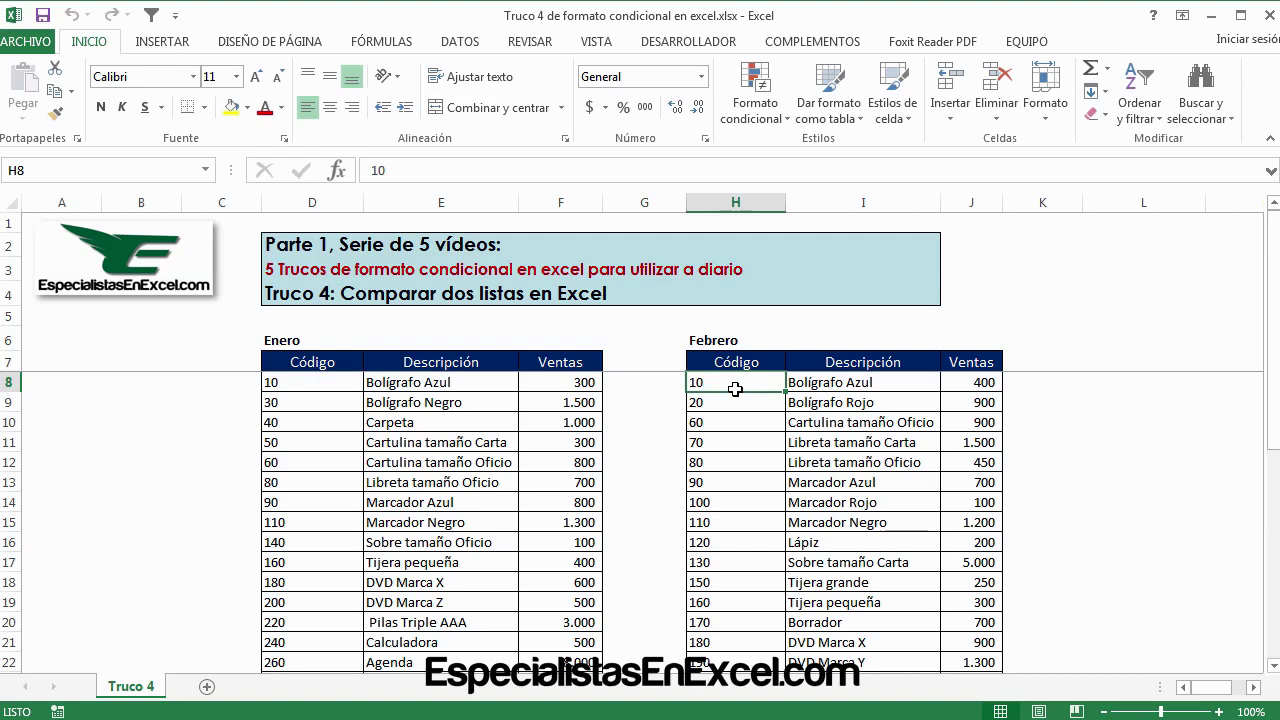
pyautogui.click(324, 383)
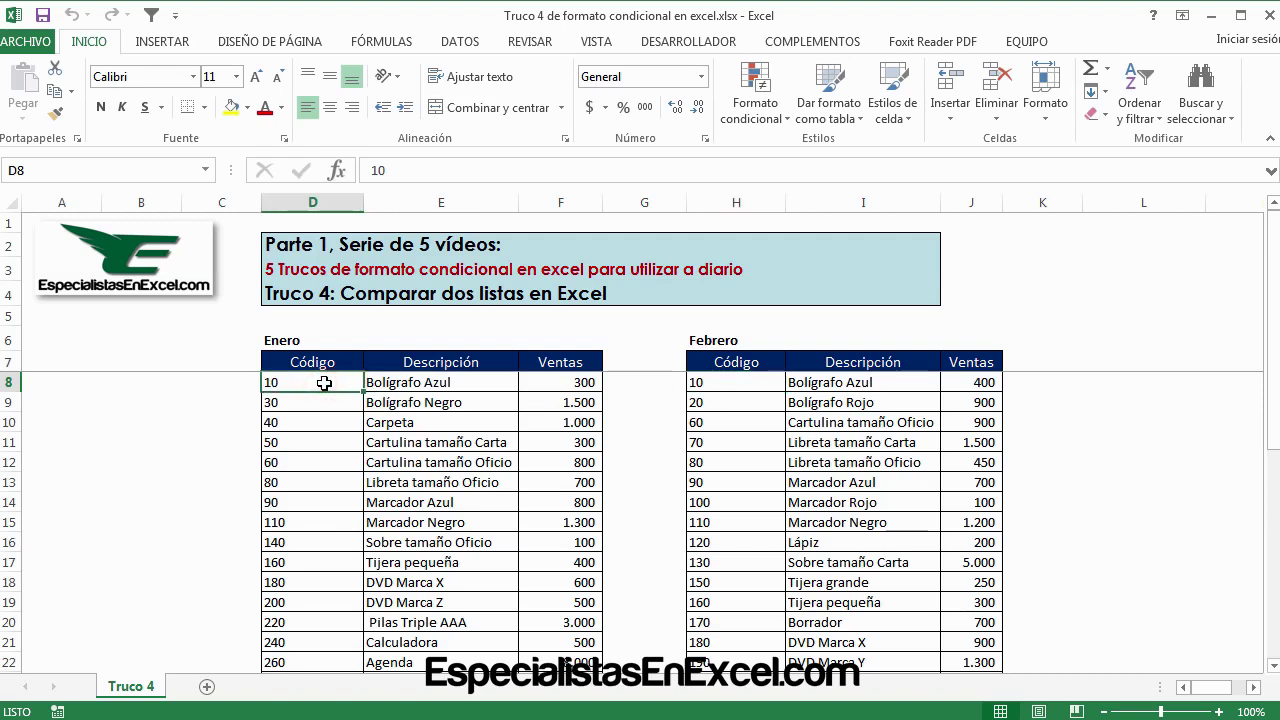
pyautogui.moveTo(324, 383); pyautogui.dragTo(590, 383)
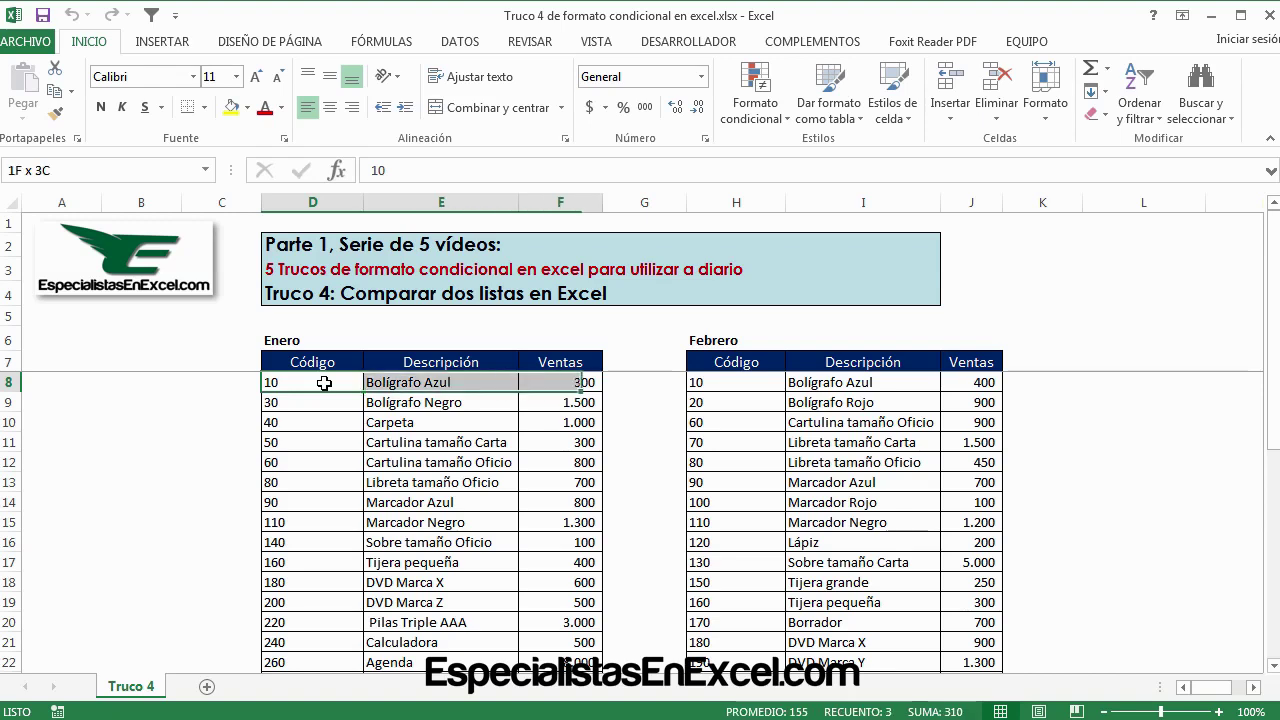
pyautogui.hotkey('ctrl', 'shift', 'Down')
pyautogui.scroll(1, 383, 389)
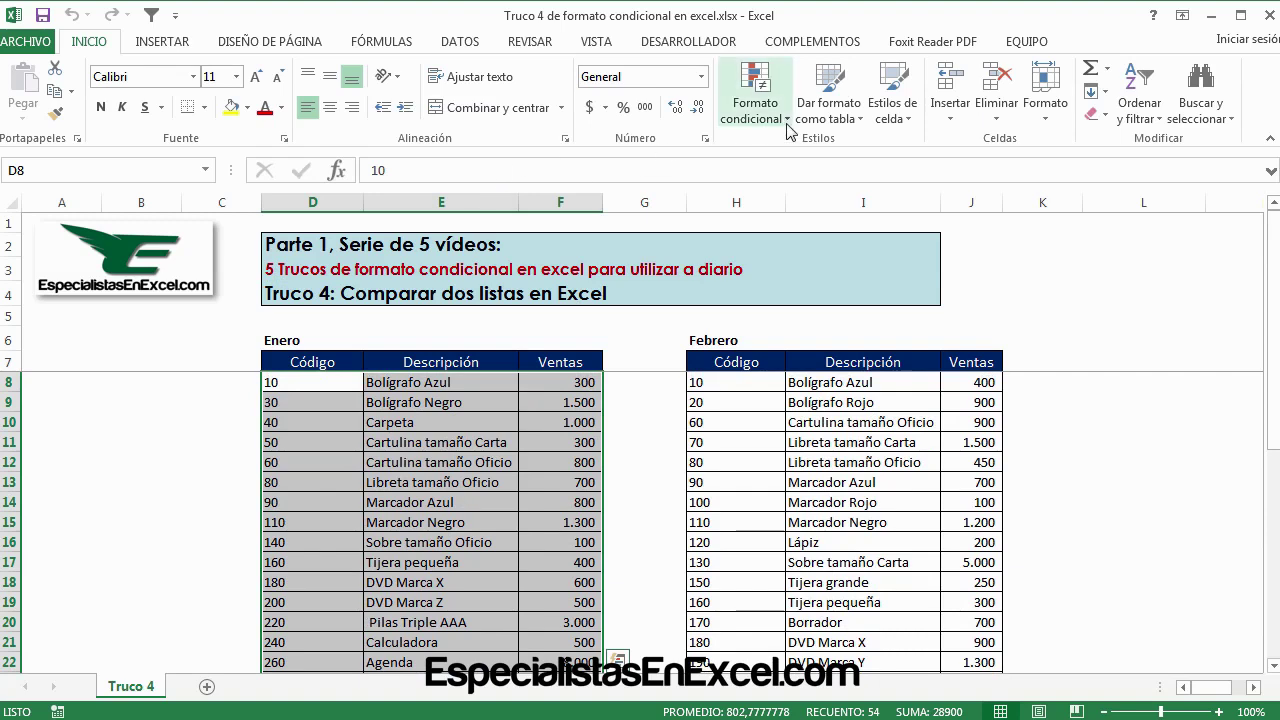
# Start a new conditional formatting rule of type 'Utilice una fórmula…' for the Enero table
pyautogui.click(89, 42)
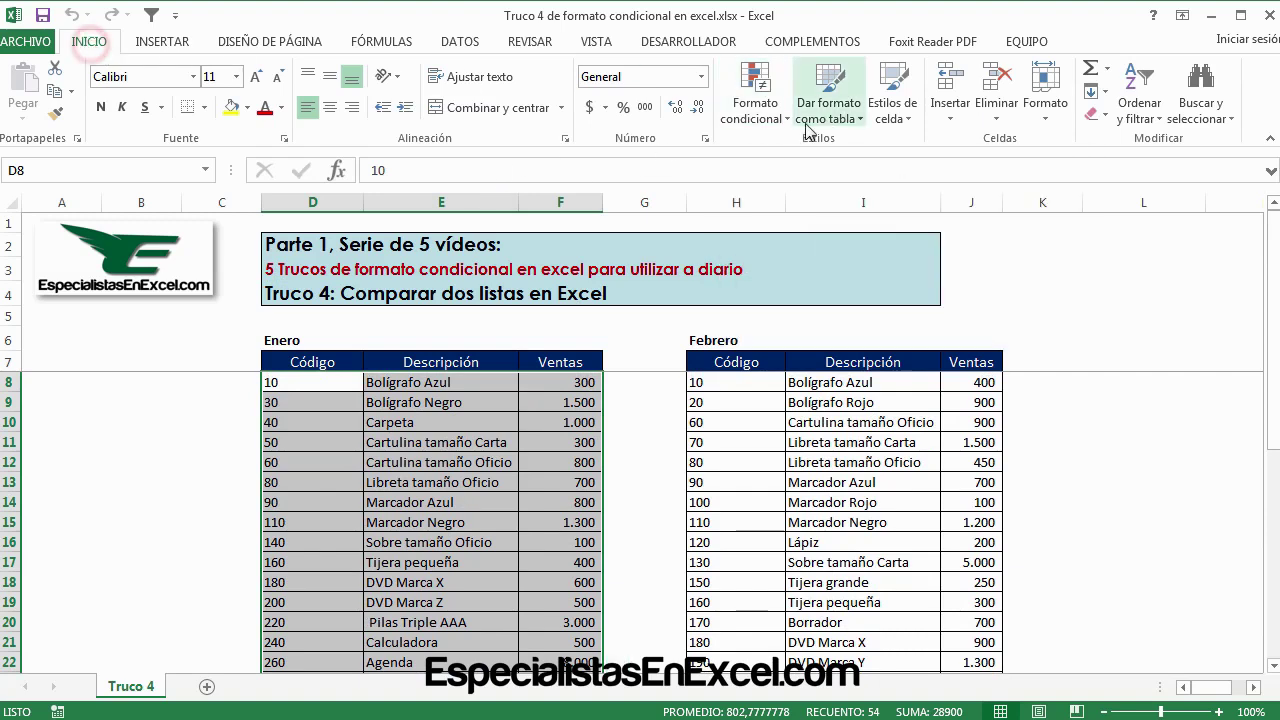
pyautogui.click(768, 110)
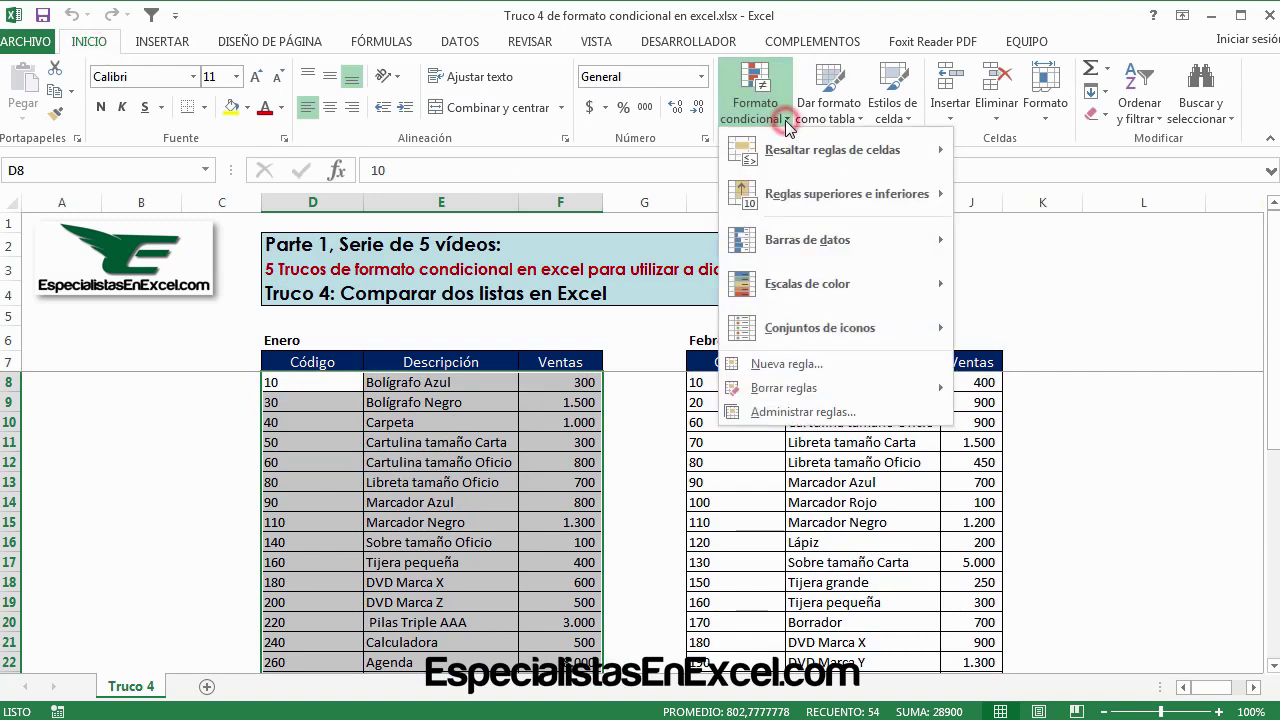
pyautogui.click(808, 366)
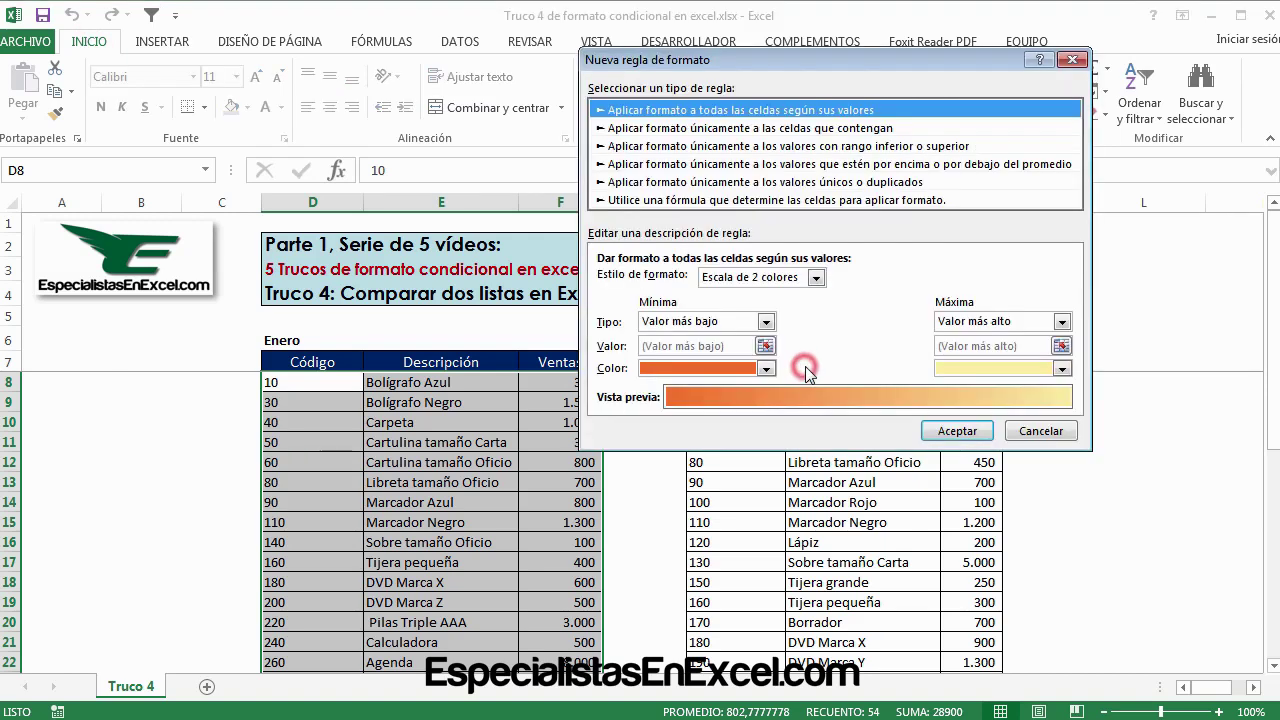
pyautogui.click(628, 200)
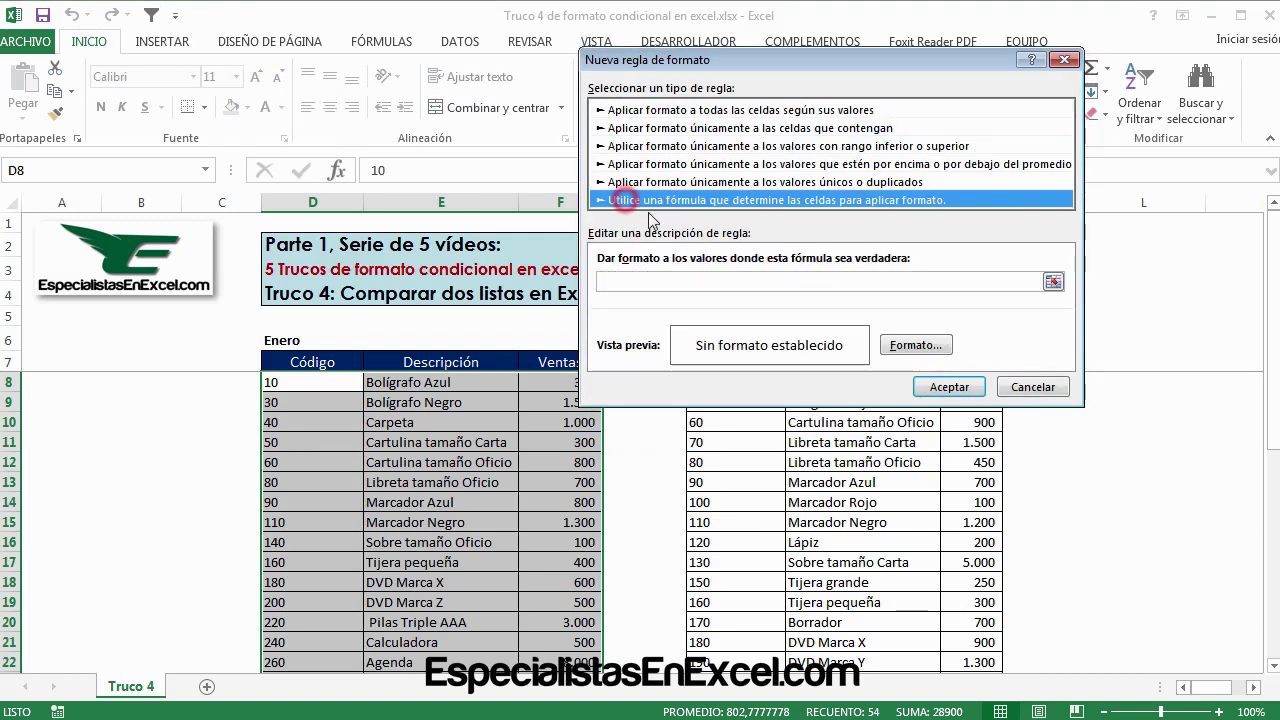
pyautogui.click(651, 281)
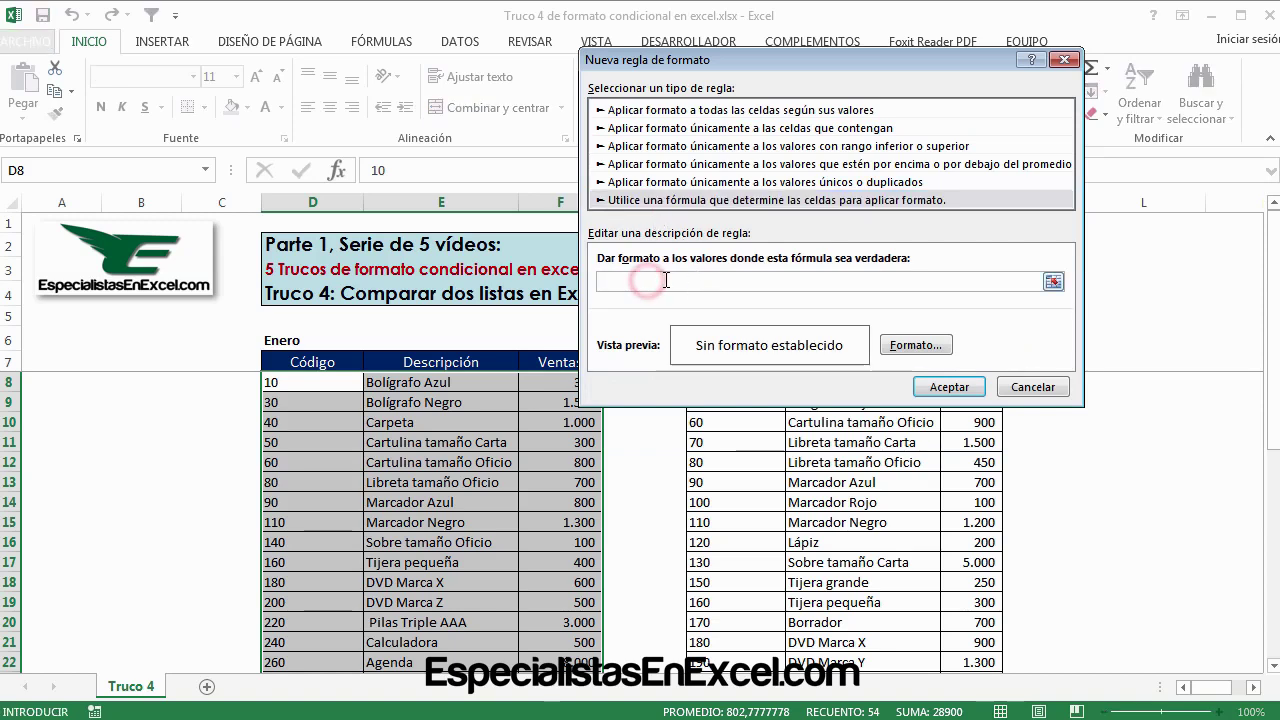
# Enter =CONTAR.SI($H$8:$H$35; in the rule formula, referencing the Febrero codes
pyautogui.write('=')
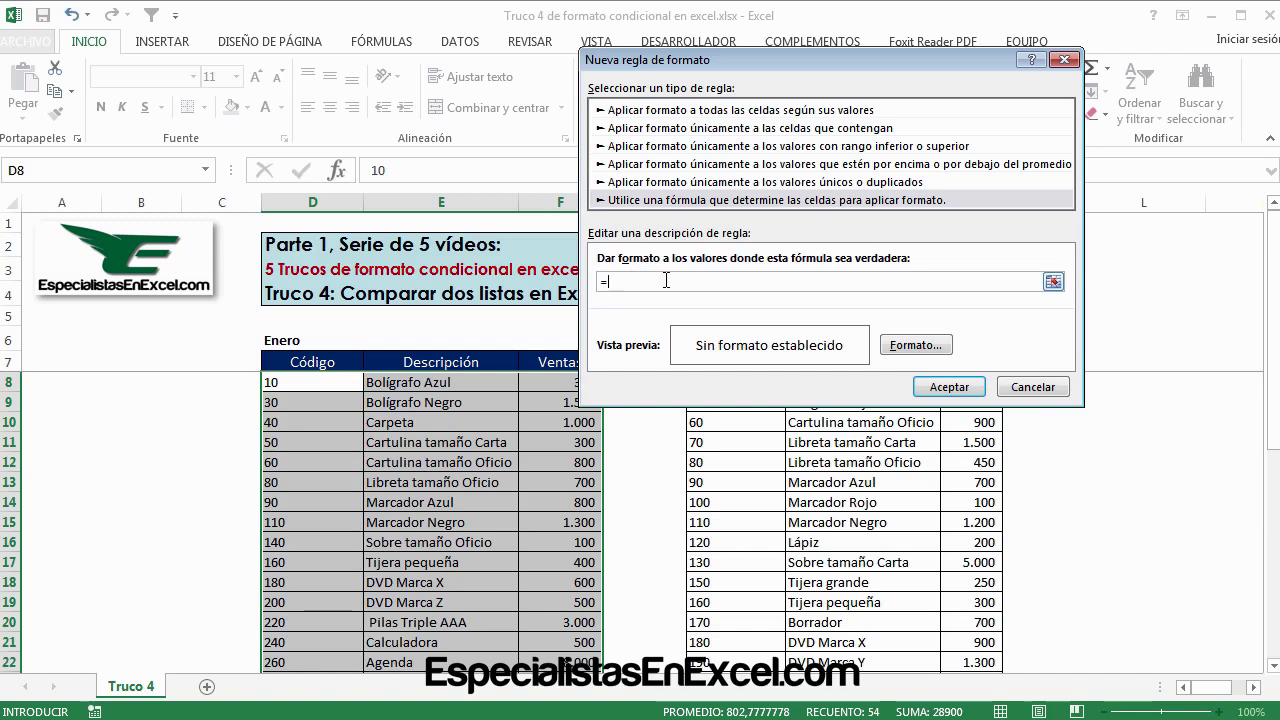
pyautogui.write('CONTAR')
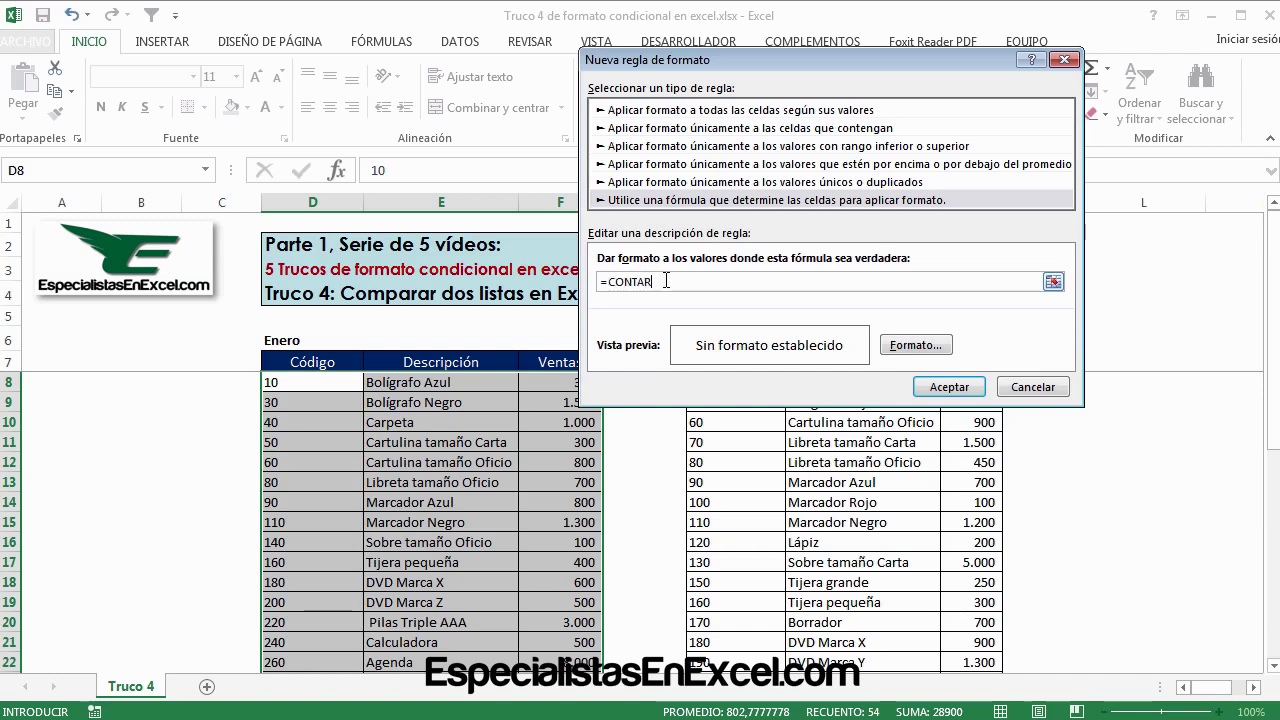
pyautogui.write('.SI')
pyautogui.press('BackSpace')
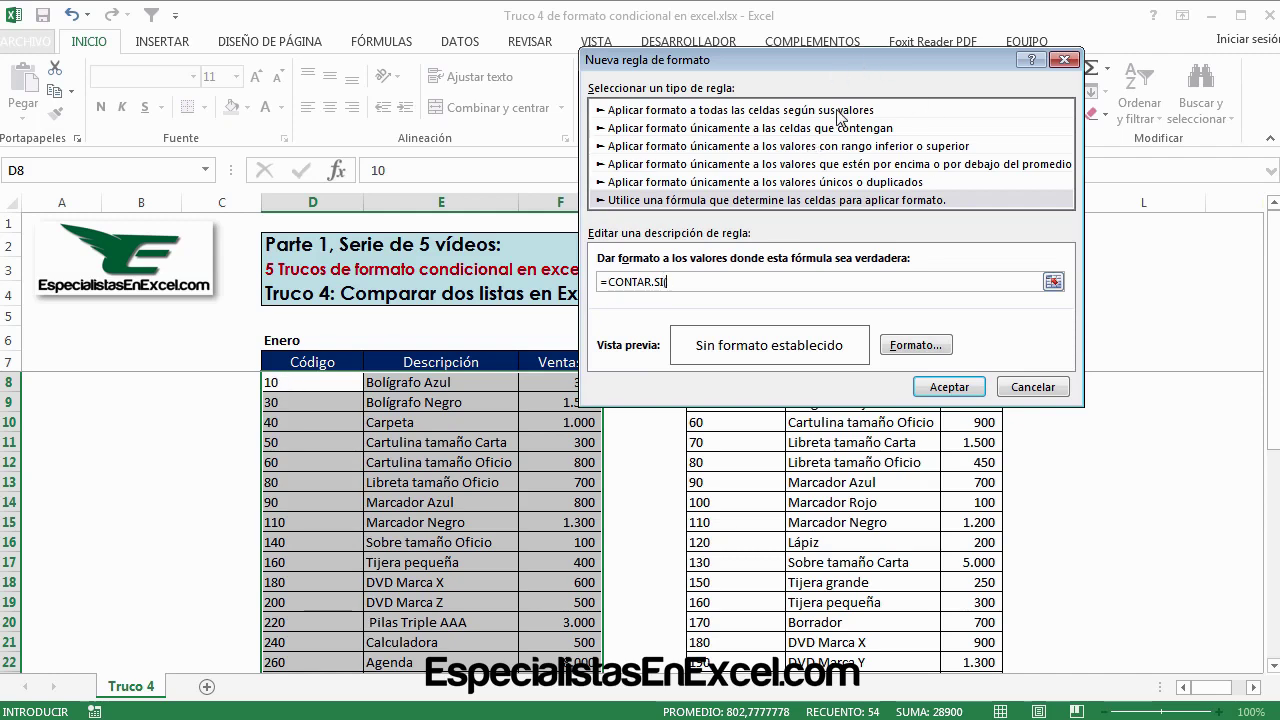
pyautogui.moveTo(886, 62); pyautogui.dragTo(437, 96)
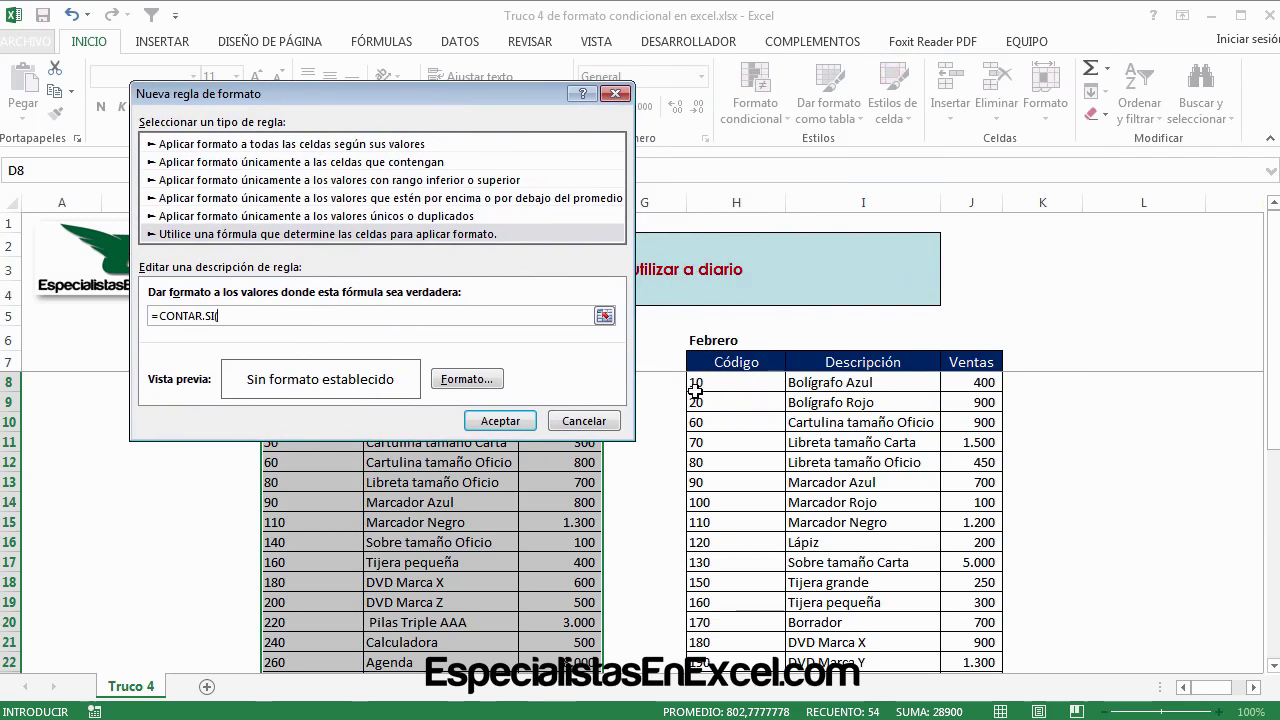
pyautogui.write('(')
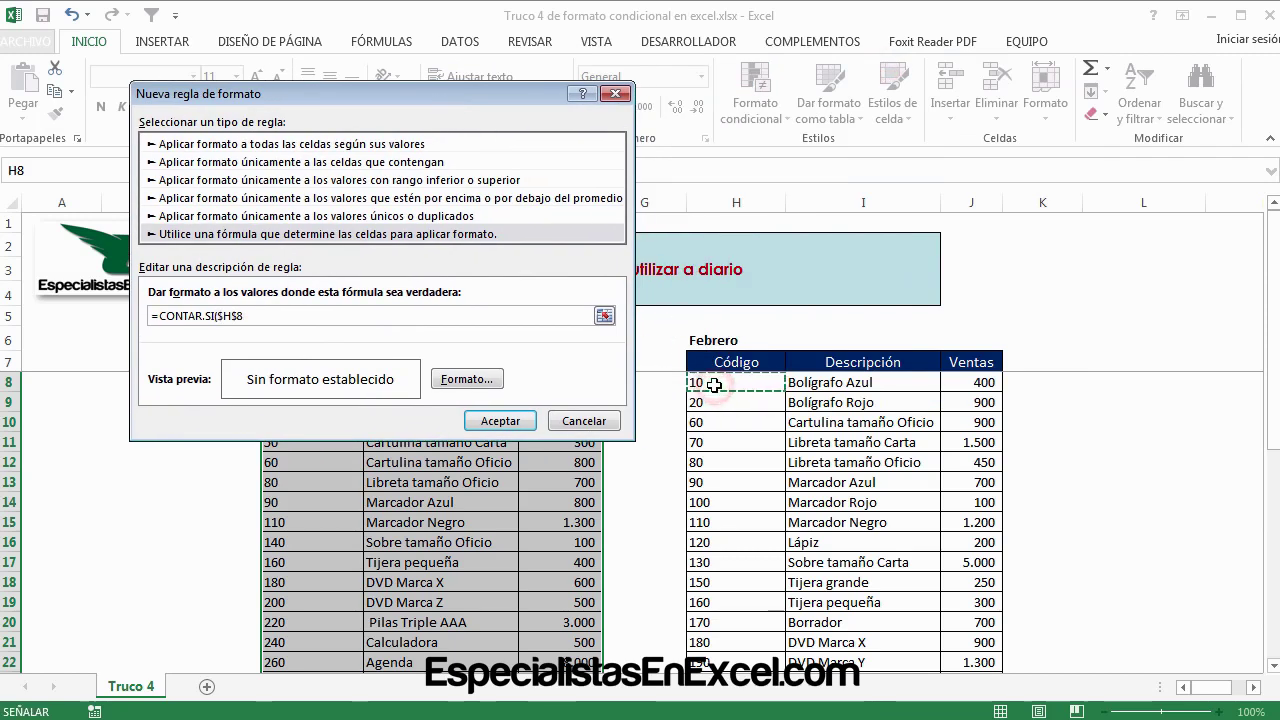
pyautogui.hotkey('ctrl', 'shift', 'Down')
pyautogui.scroll(5, 748, 470)
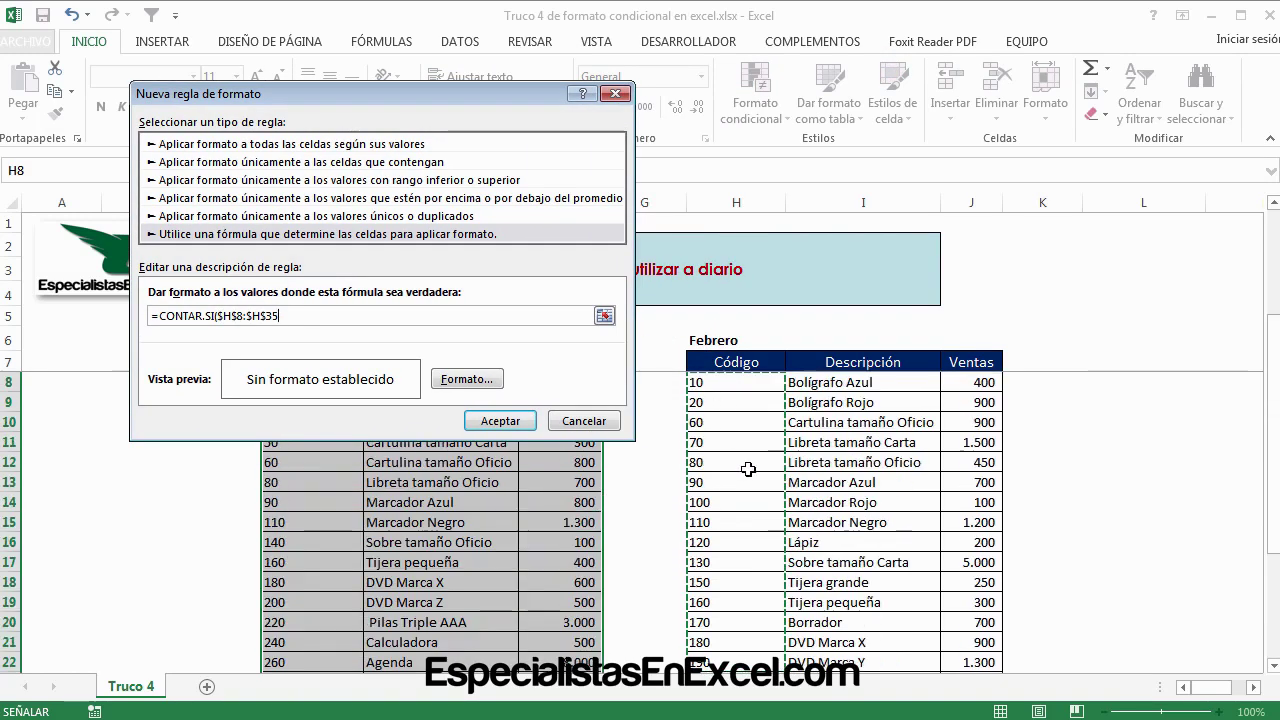
pyautogui.moveTo(743, 384); pyautogui.dragTo(738, 673)
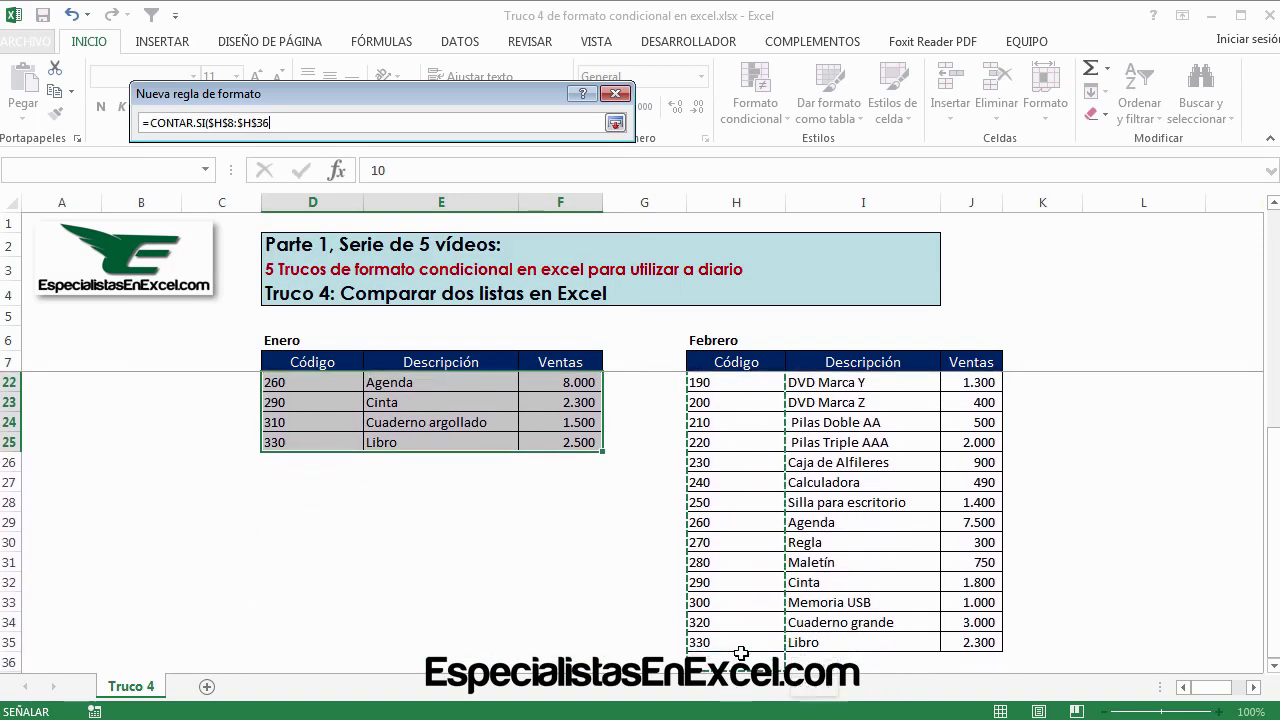
pyautogui.moveTo(740, 674); pyautogui.dragTo(742, 646)
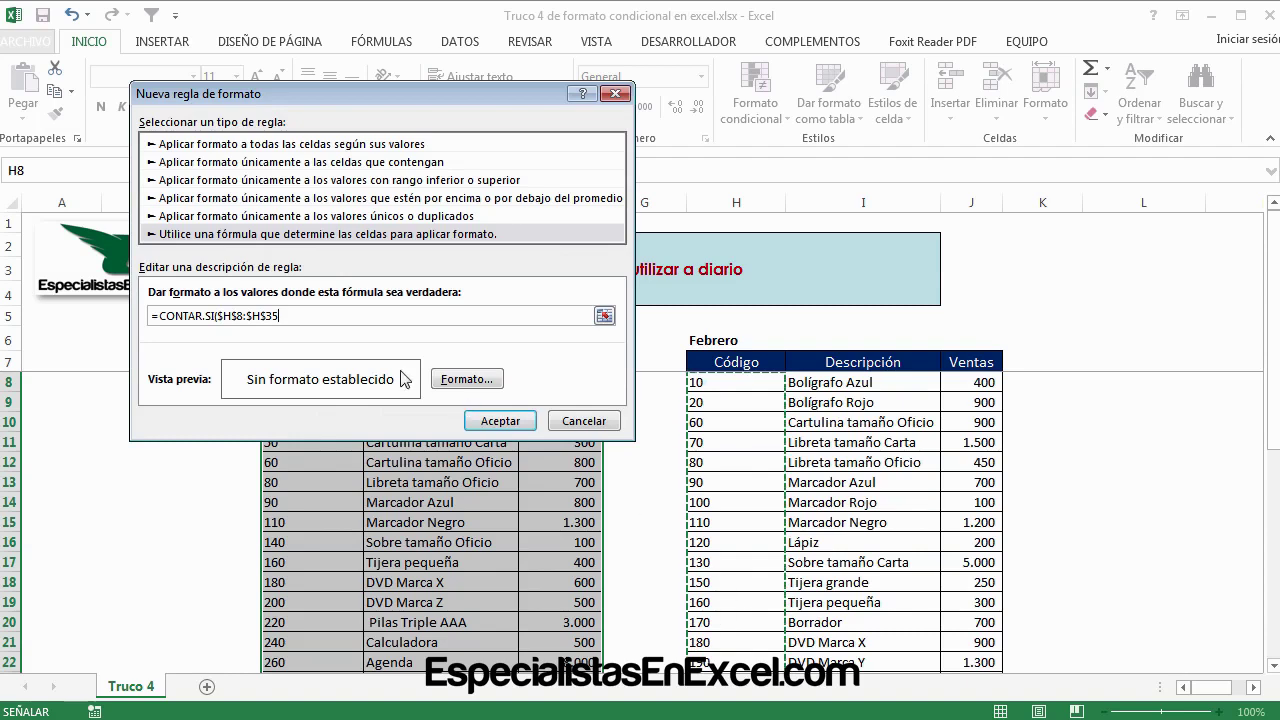
pyautogui.click(287, 317)
pyautogui.write(';')
pyautogui.moveTo(422, 89); pyautogui.dragTo(875, 131)
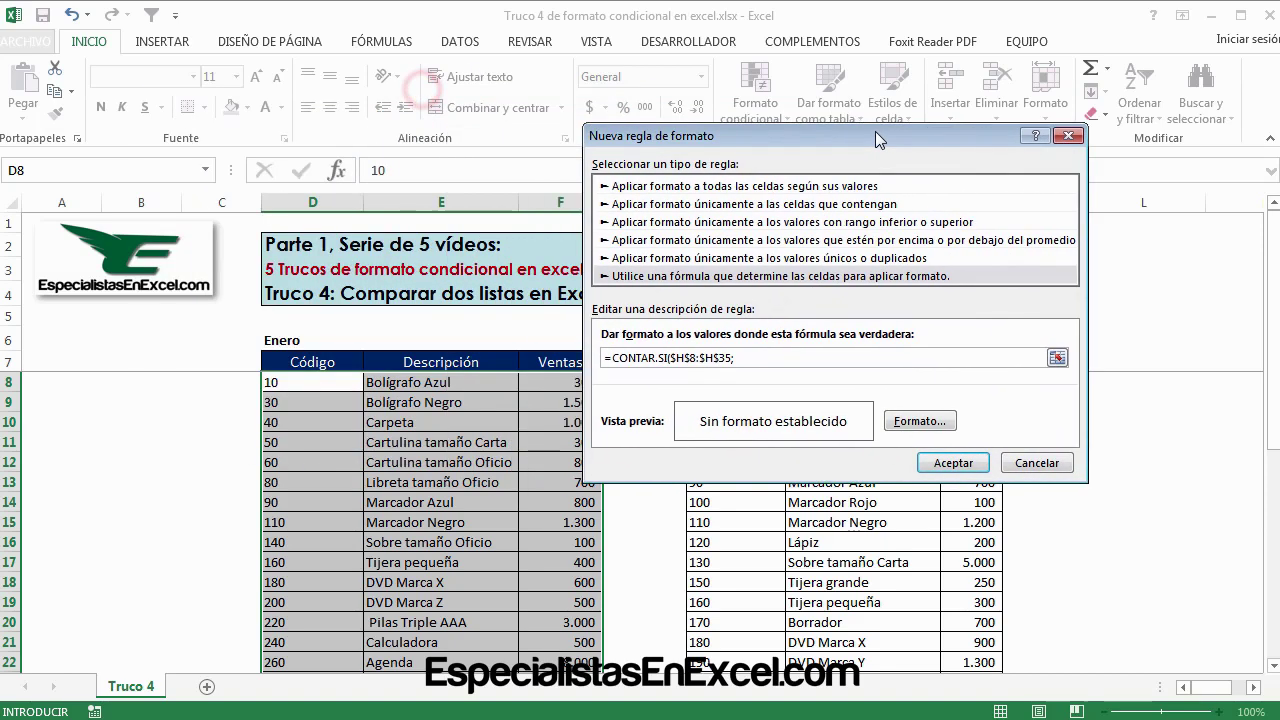
# Add $D8 with only the column locked, completing =CONTAR.SI($H$8:$H$35;$D8)=0
pyautogui.click(306, 383)
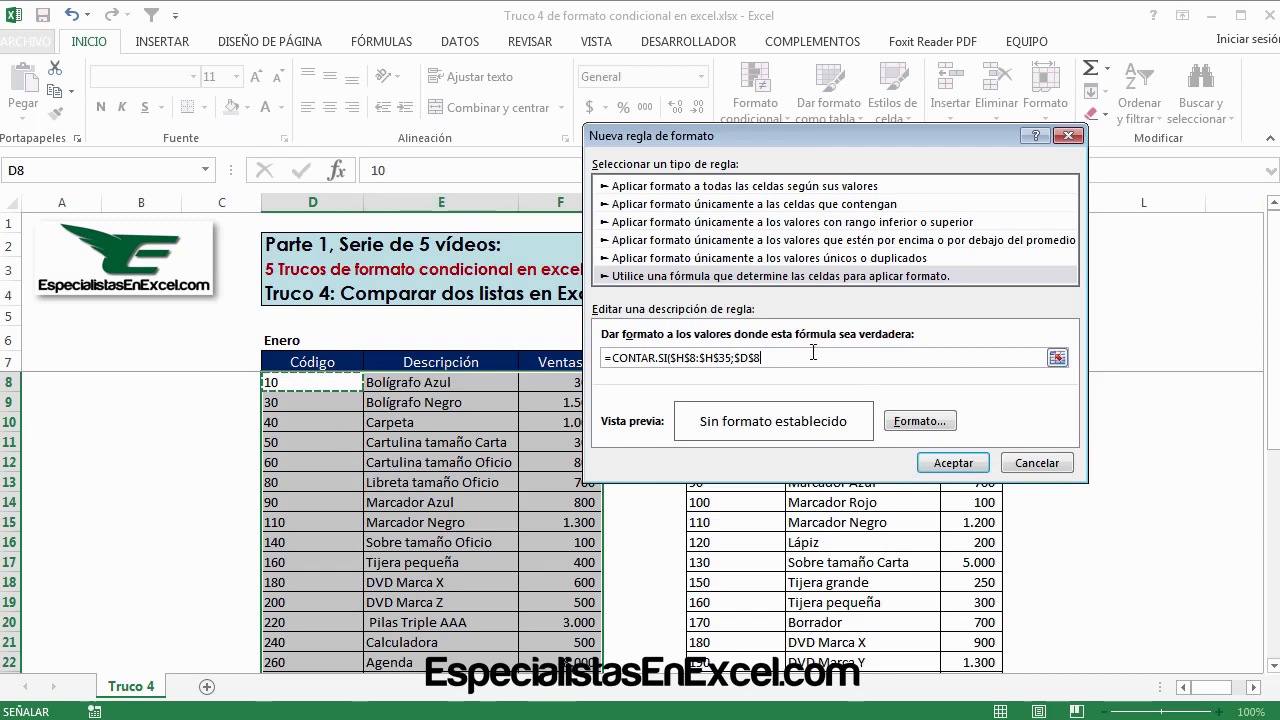
pyautogui.click(780, 357)
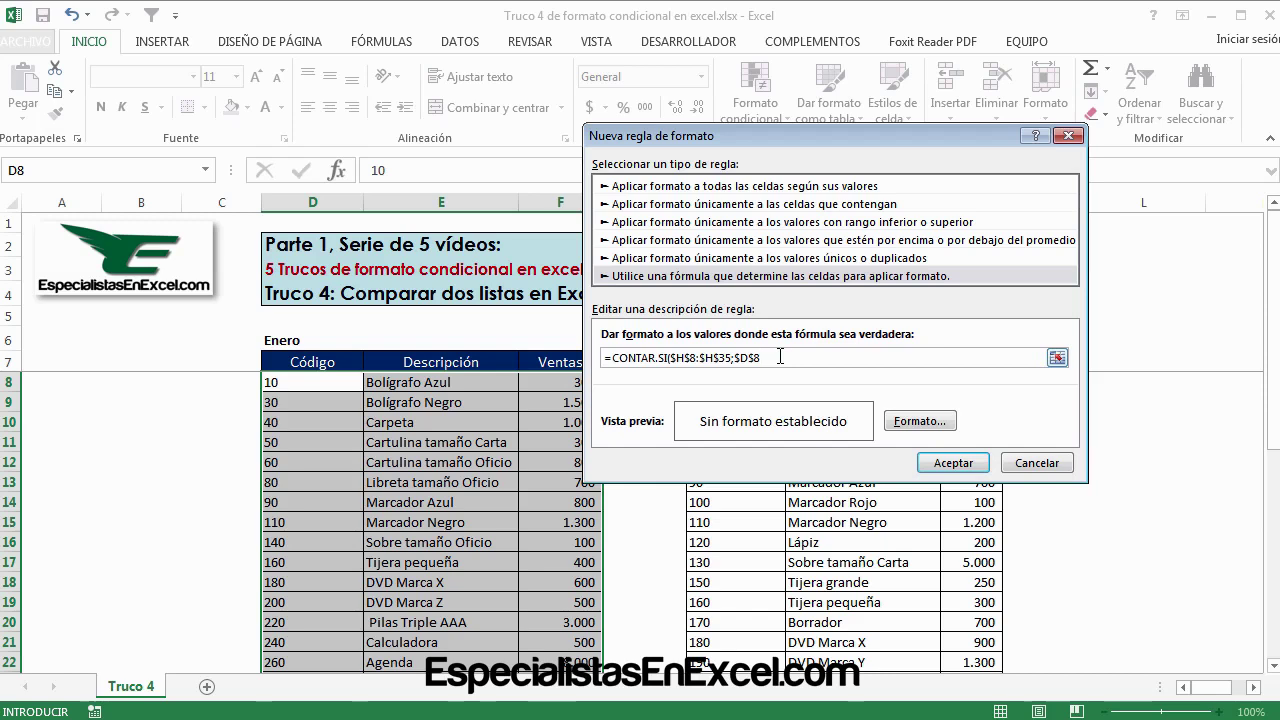
pyautogui.press('F4')
pyautogui.write(')=0')
pyautogui.moveTo(851, 137)
pyautogui.mouseDown()
pyautogui.moveTo(457, 138)
pyautogui.moveTo(972, 150)
pyautogui.mouseUp()
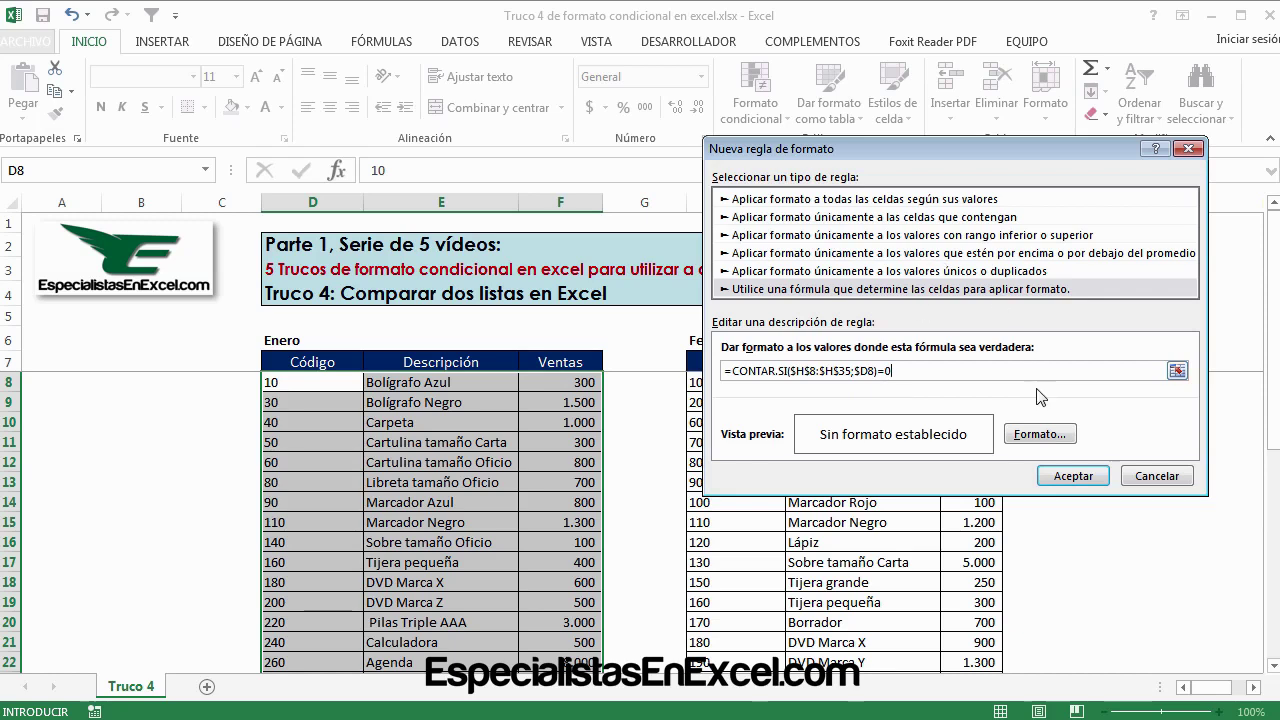
# Give the rule a yellow fill and apply it, highlighting Enero rows 30, 40, 50, 140
pyautogui.click(1052, 432)
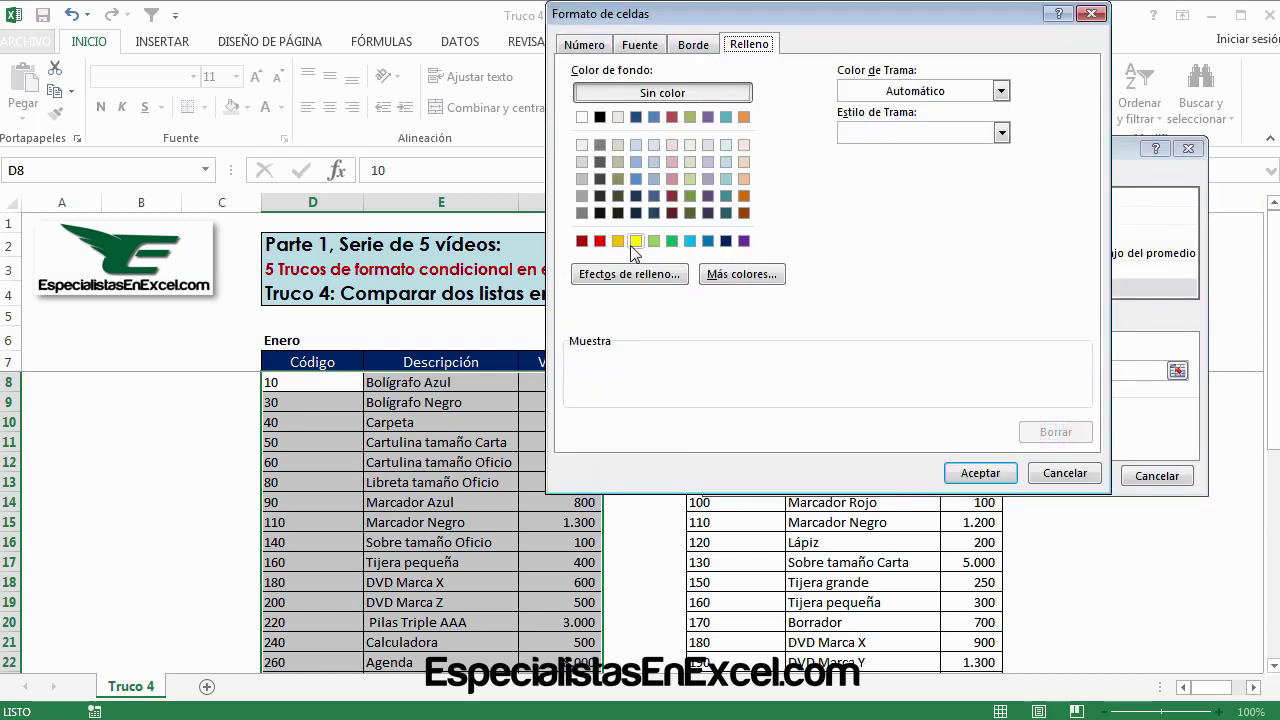
pyautogui.click(636, 241)
pyautogui.click(983, 478)
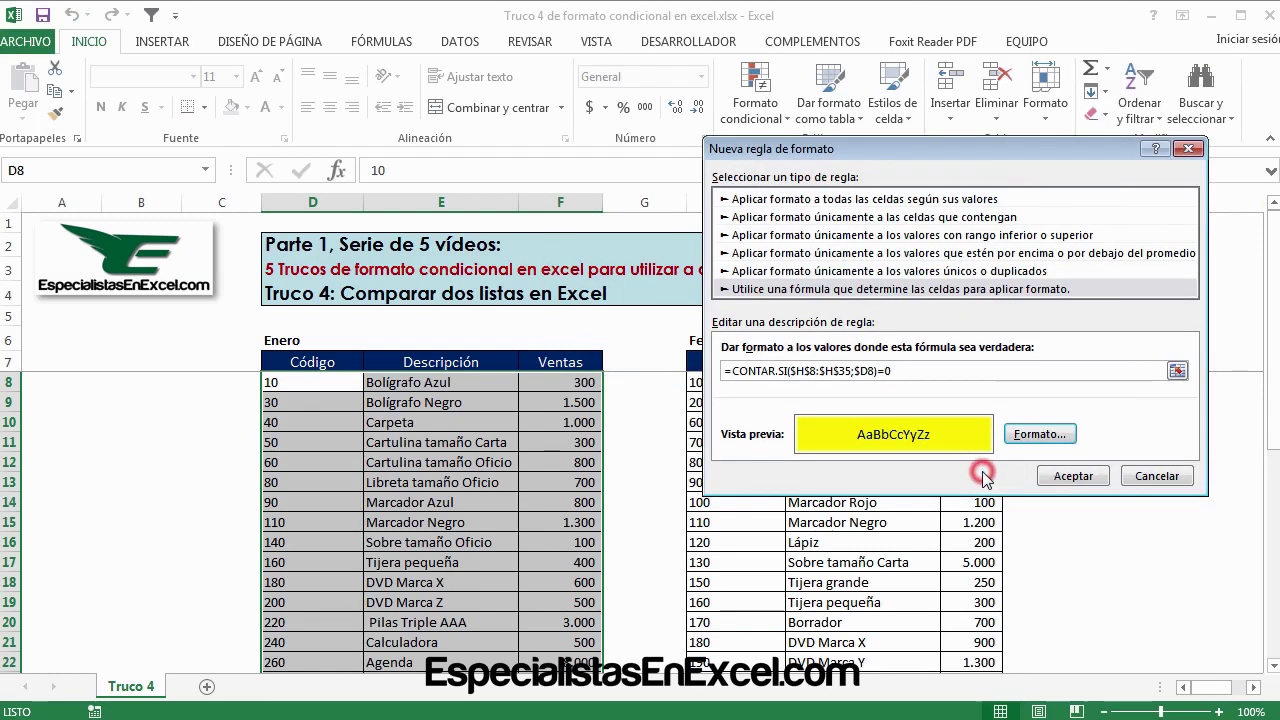
pyautogui.moveTo(936, 155); pyautogui.dragTo(774, 132)
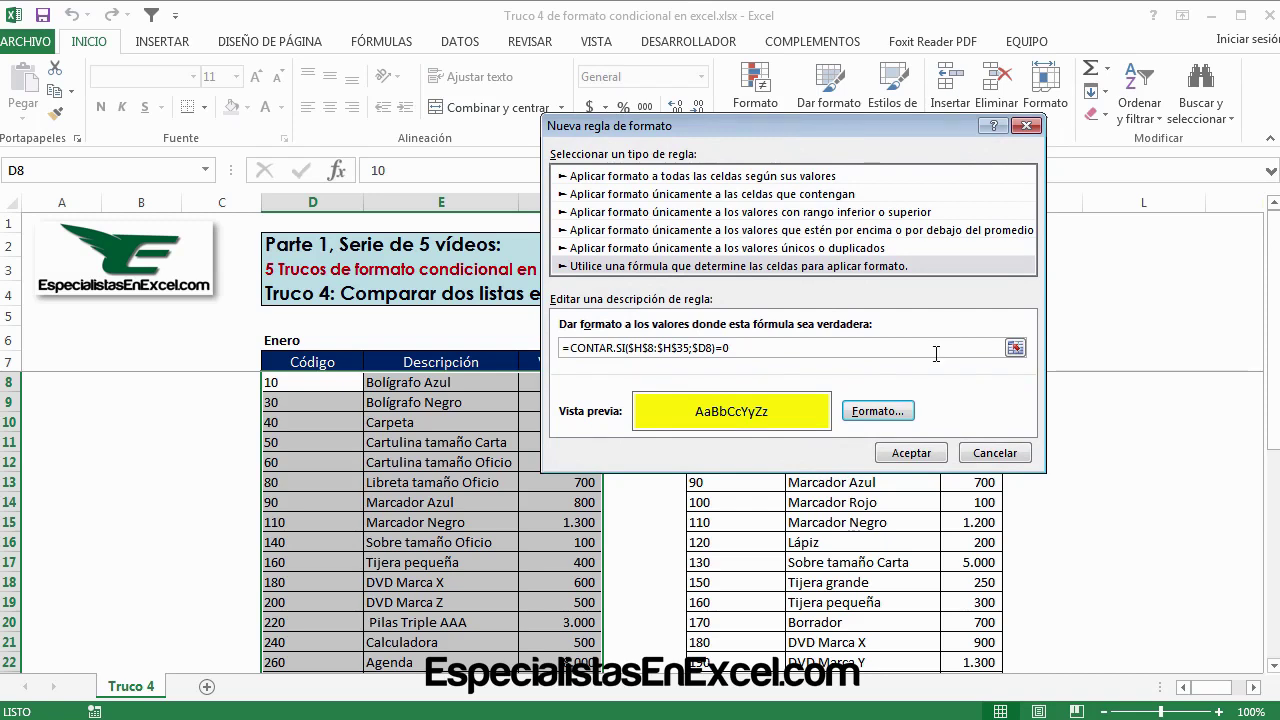
pyautogui.click(908, 453)
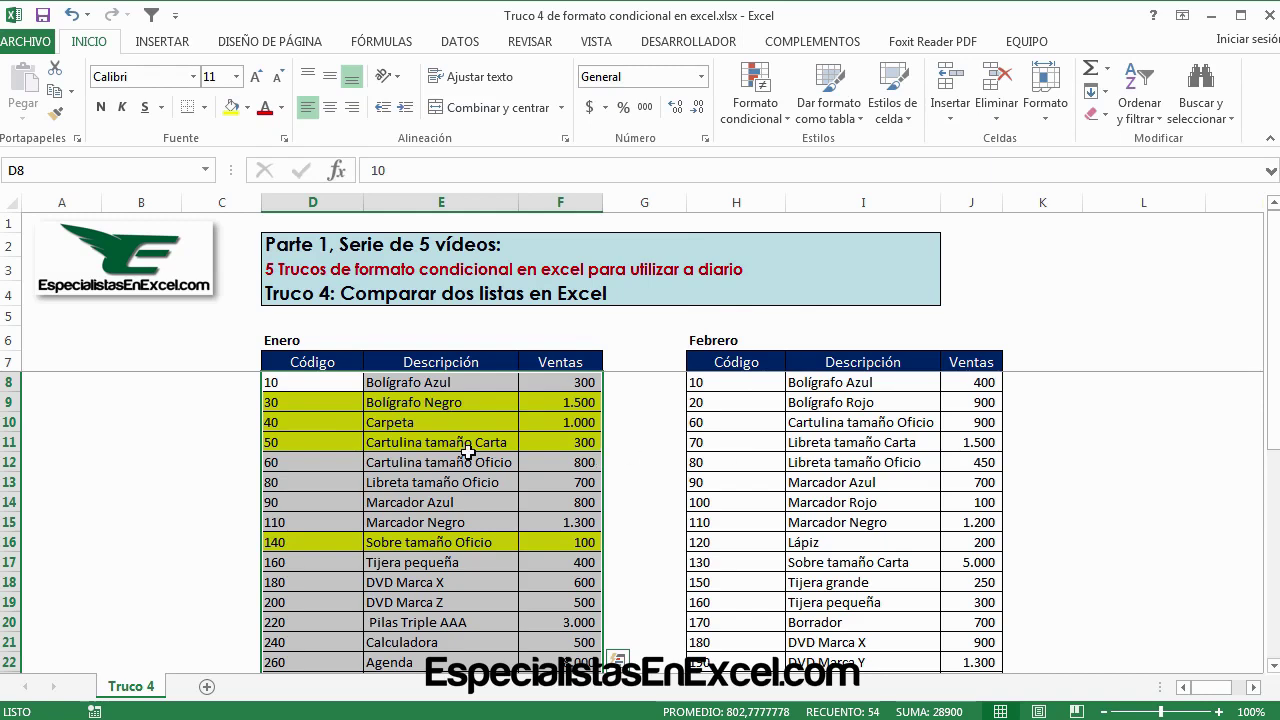
pyautogui.click(340, 462)
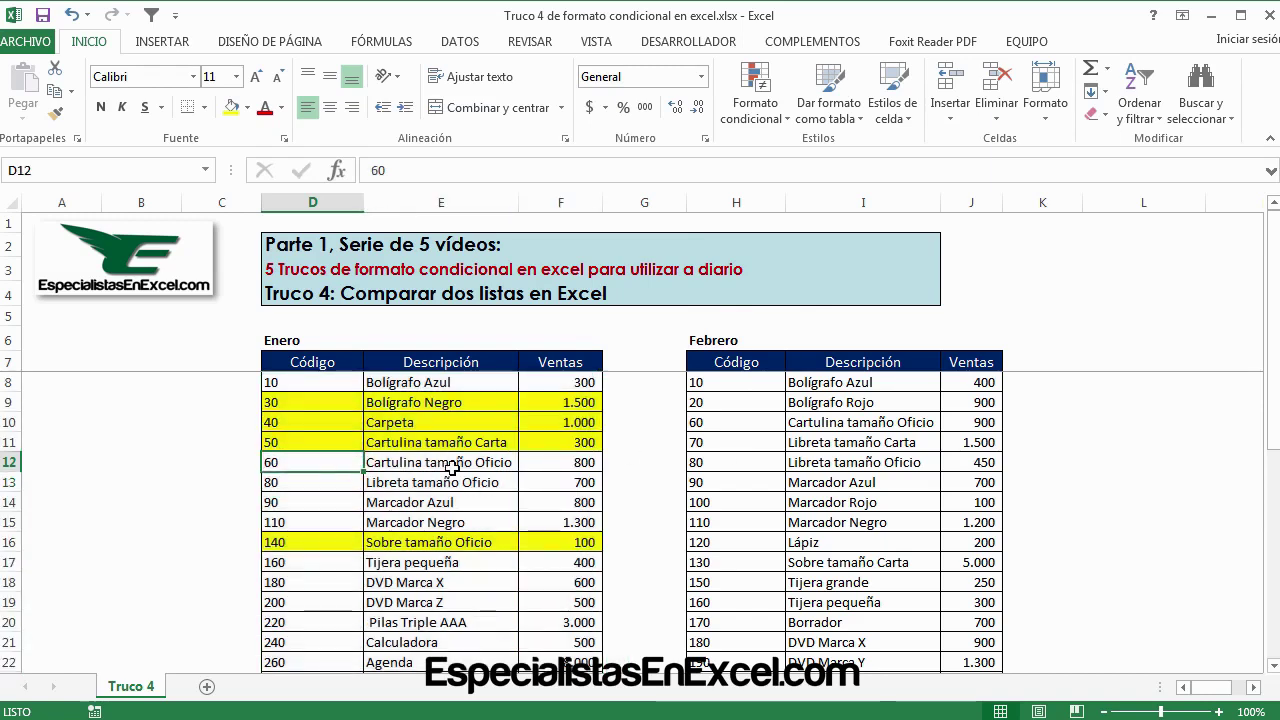
pyautogui.click(305, 402)
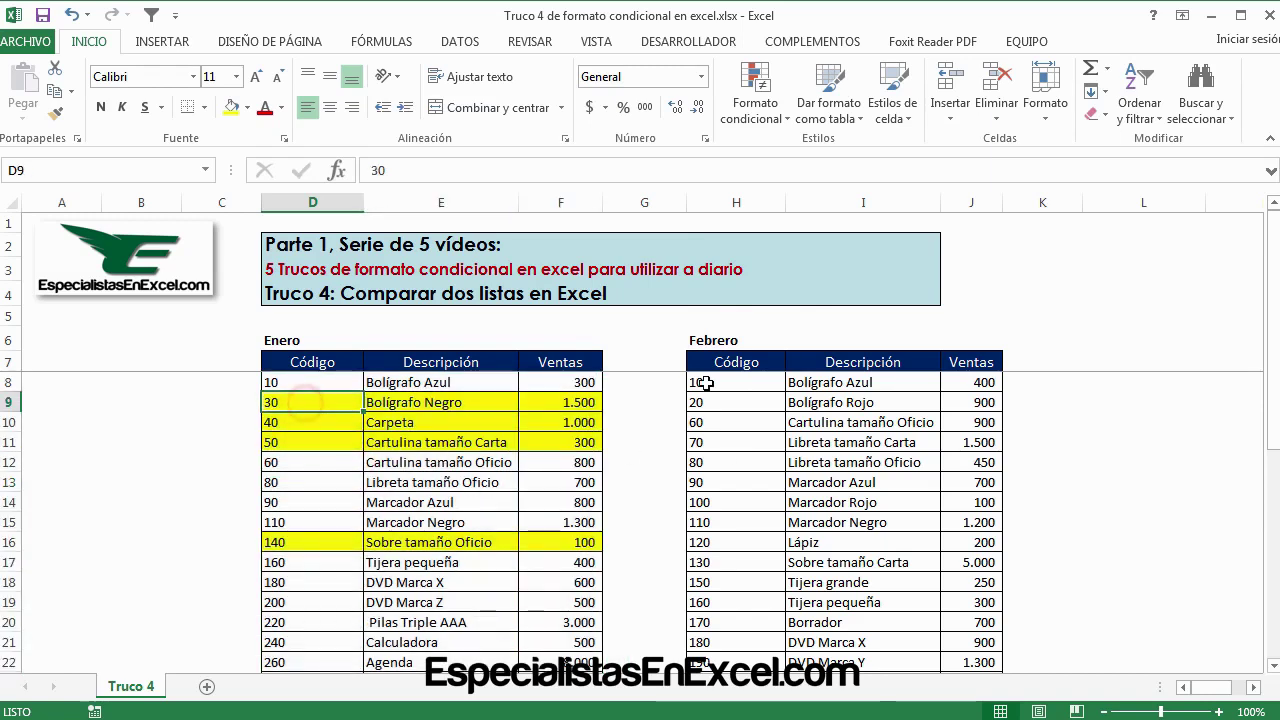
pyautogui.click(706, 502)
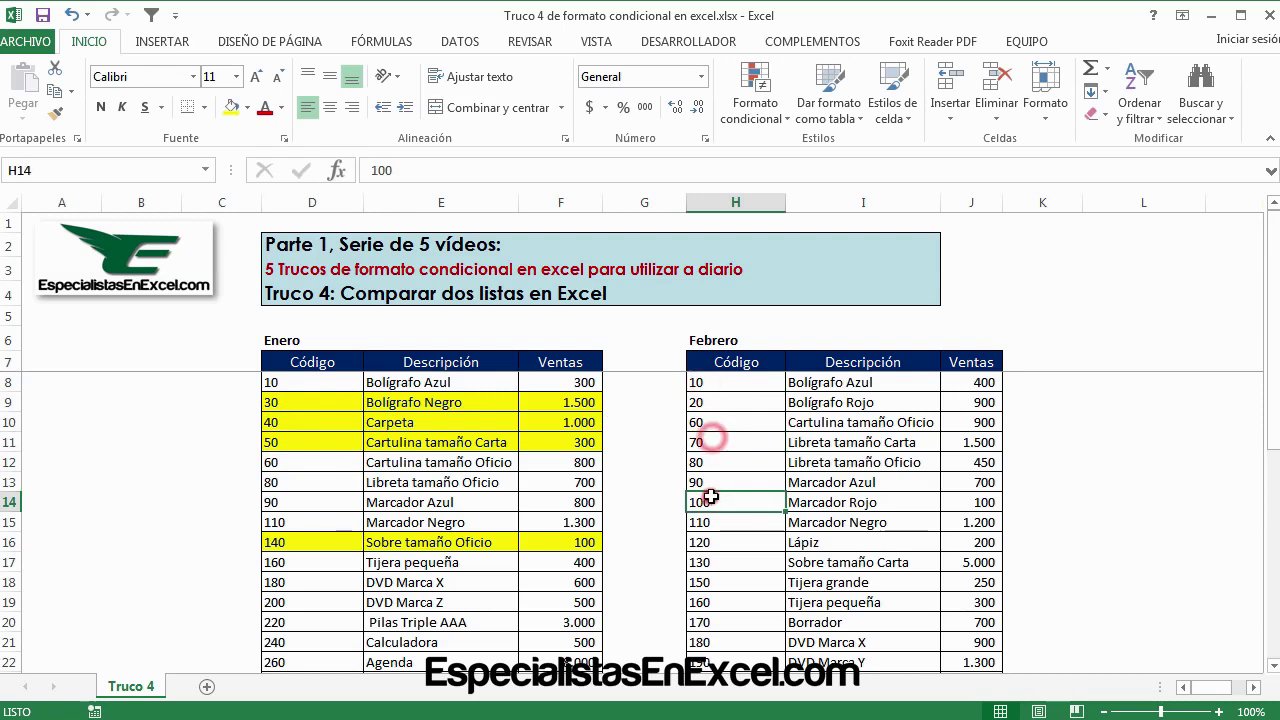
pyautogui.click(736, 402)
pyautogui.click(737, 443)
pyautogui.scroll(-3, 760, 558)
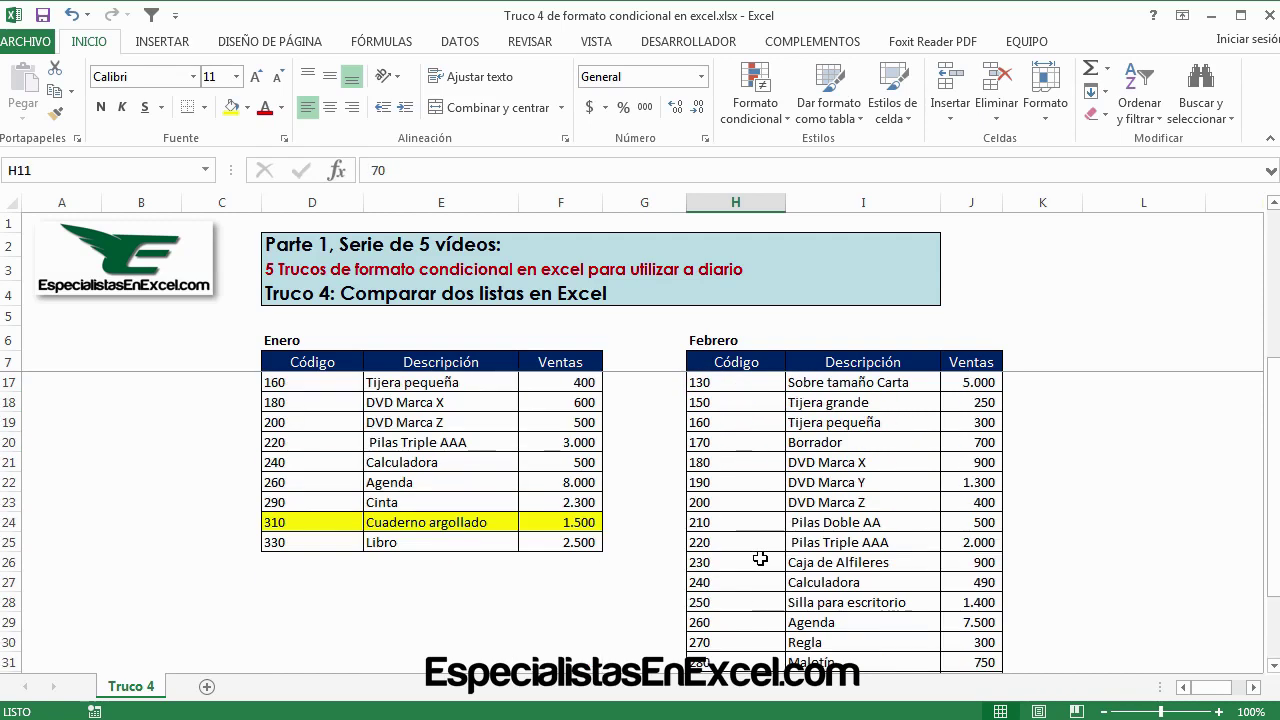
pyautogui.moveTo(310, 522); pyautogui.dragTo(550, 522)
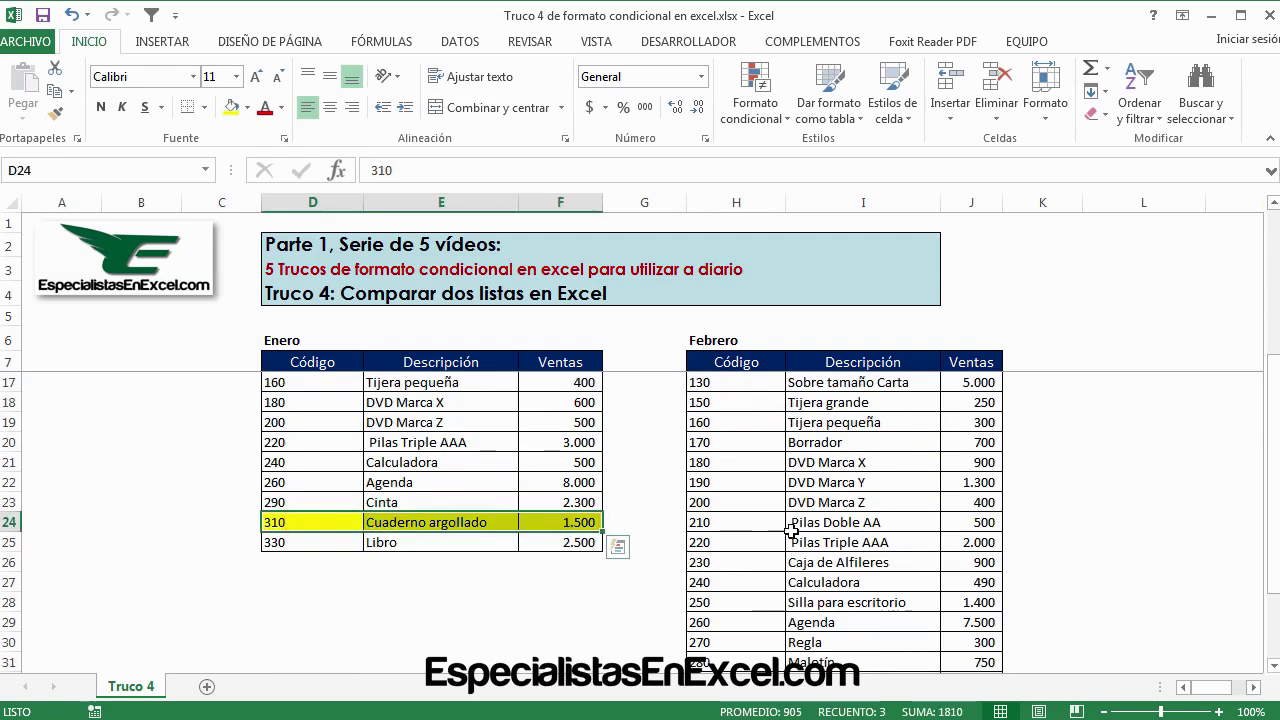
pyautogui.scroll(-4, 791, 530)
pyautogui.scroll(7, 790, 538)
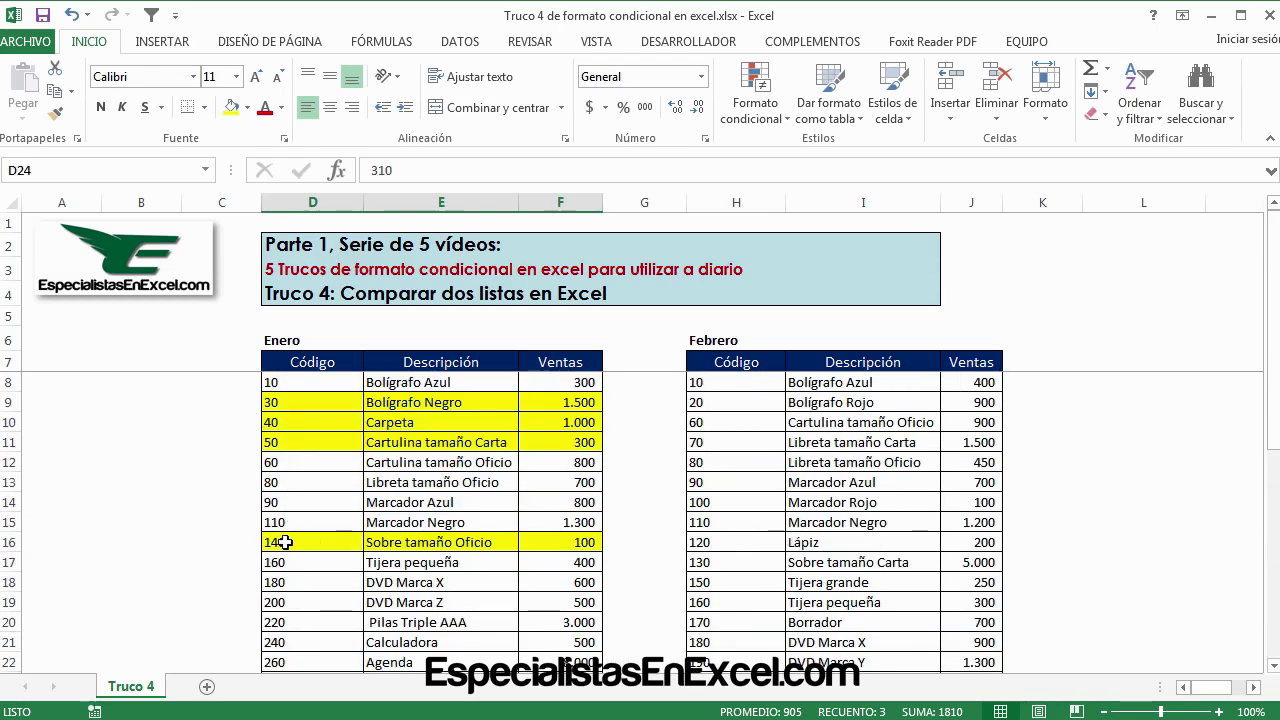
pyautogui.moveTo(285, 542); pyautogui.dragTo(557, 548)
pyautogui.click(755, 524)
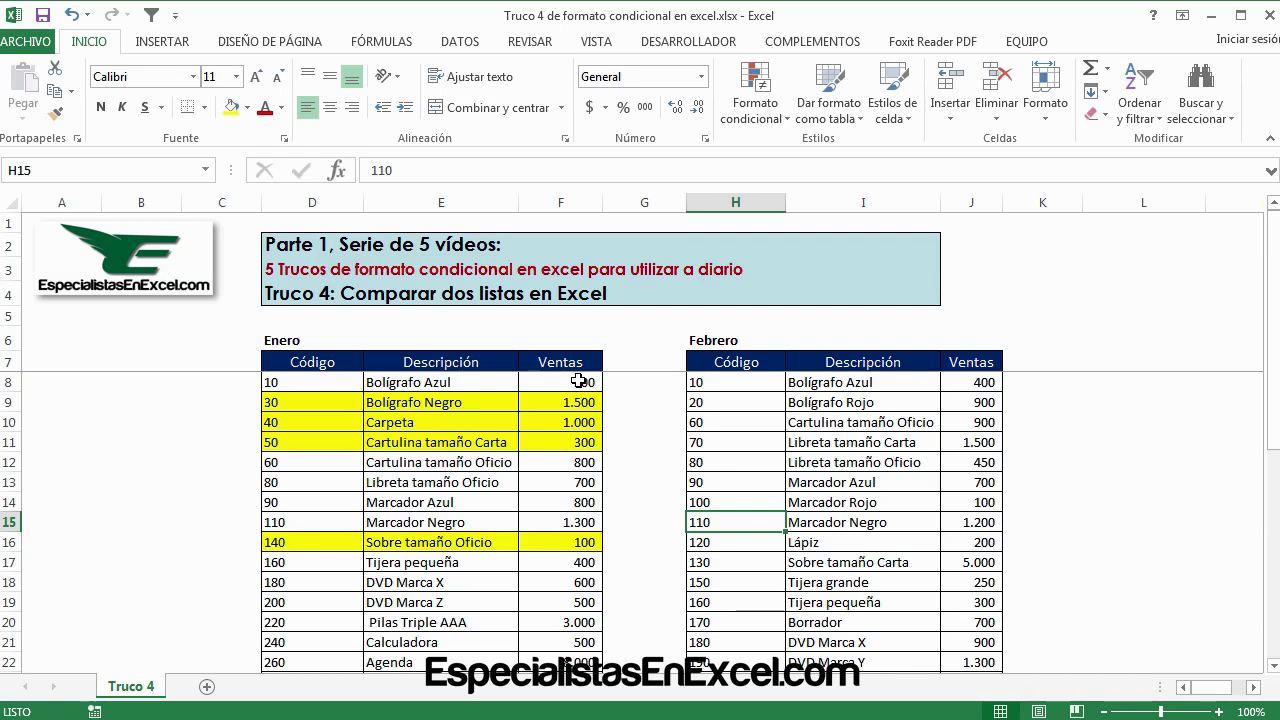
# Select the whole Febrero table, H8:J35
pyautogui.click(737, 384)
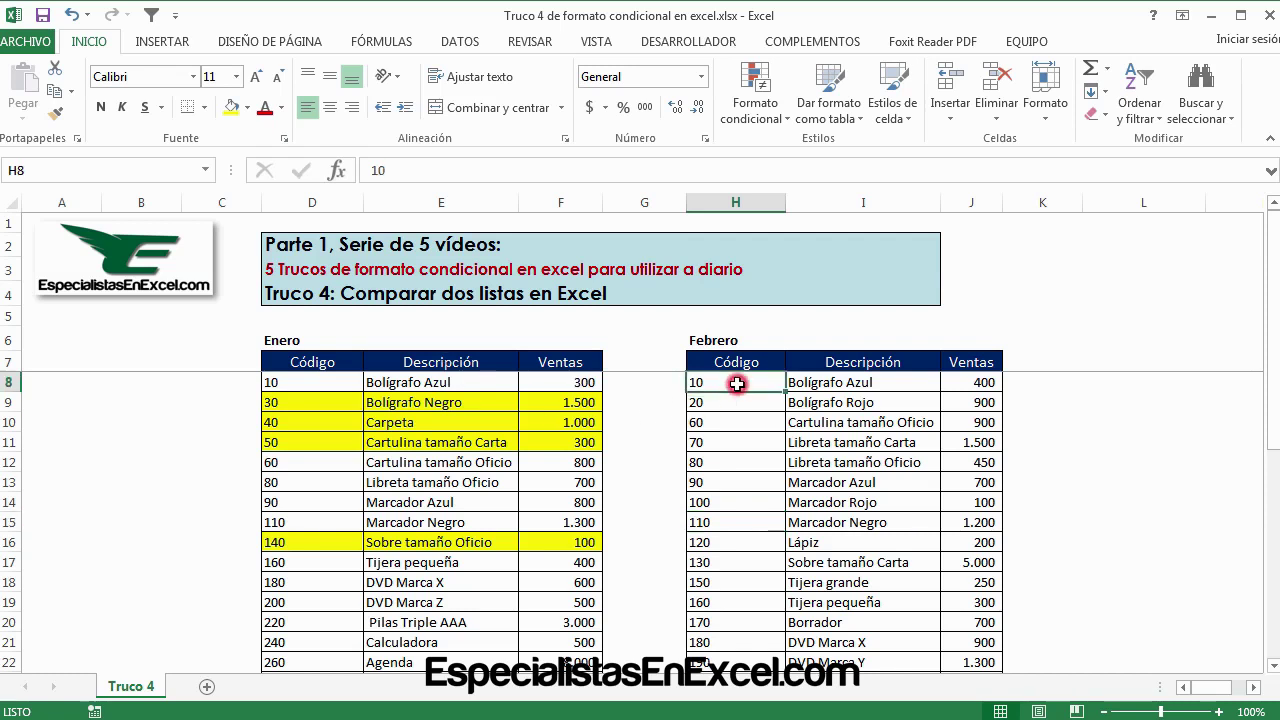
pyautogui.hotkey('shift', 'Right')
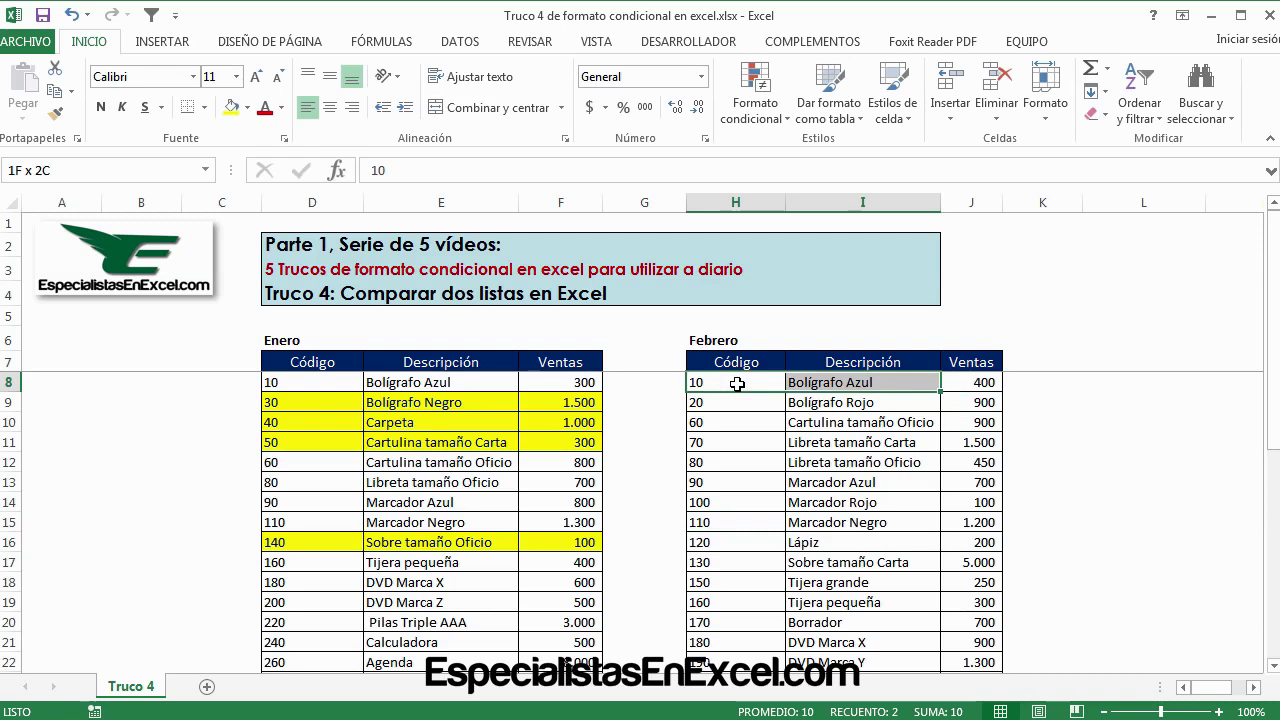
pyautogui.hotkey('shift', 'Right')
pyautogui.hotkey('ctrl', 'shift', 'Down')
pyautogui.scroll(5, 818, 475)
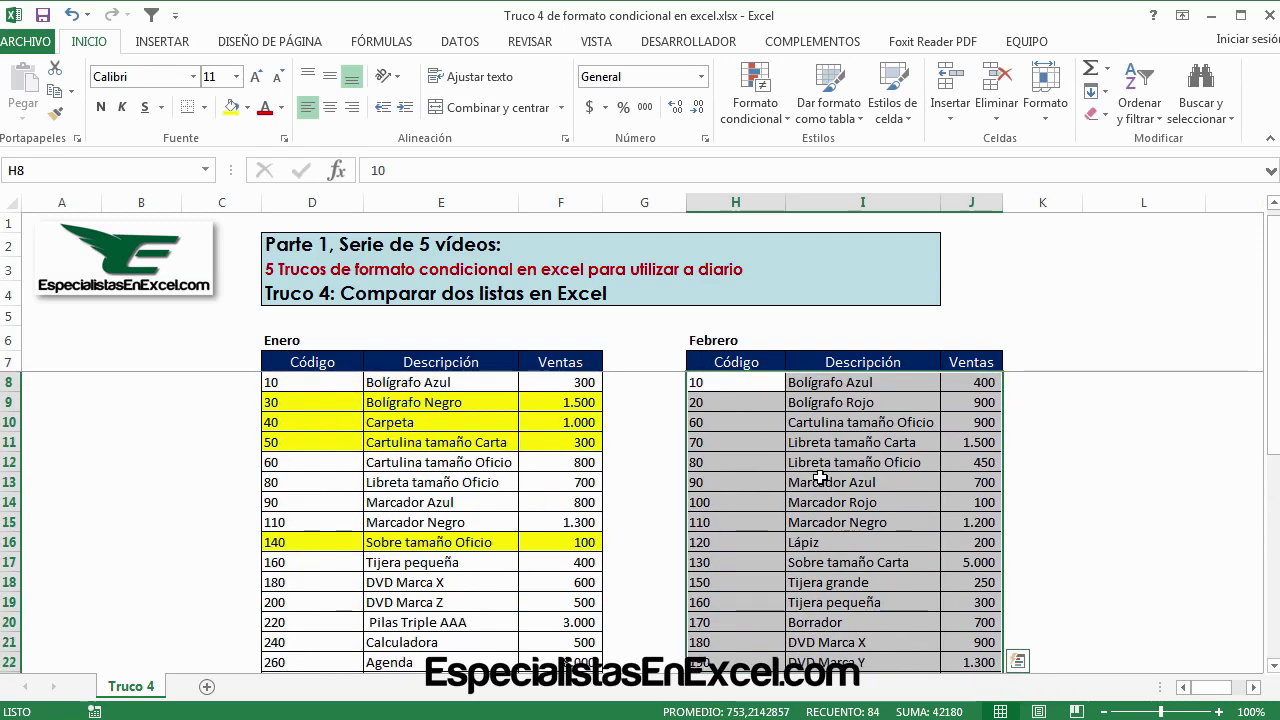
# Start a new conditional formatting rule using 'Utilice una fórmula que determine las celdas…'
pyautogui.click(755, 105)
pyautogui.click(809, 372)
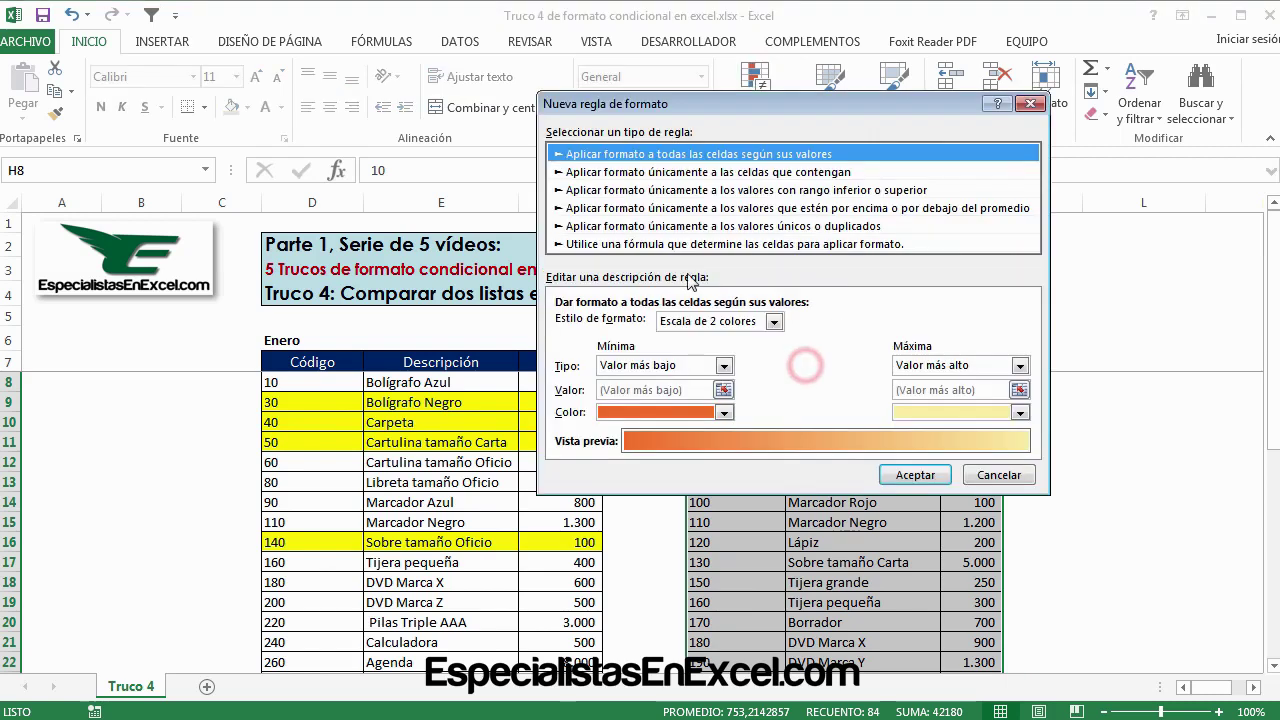
pyautogui.click(660, 244)
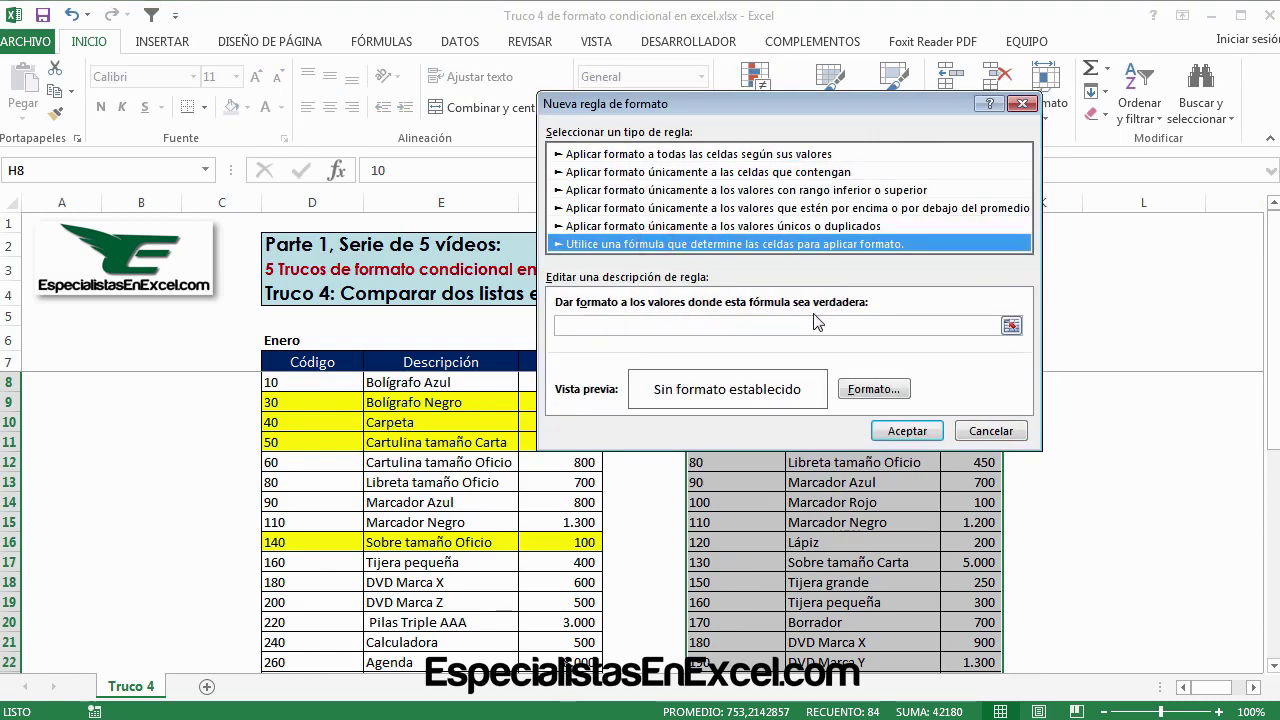
pyautogui.click(758, 326)
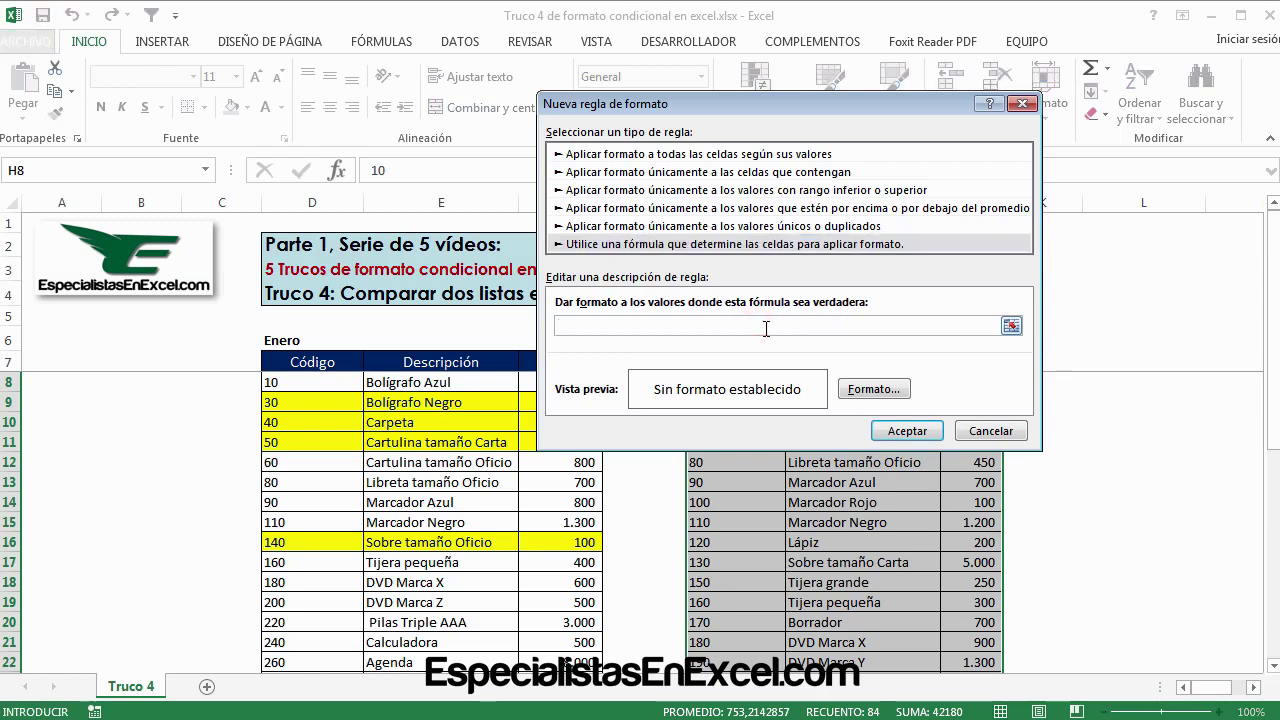
# Begin the formula =CONTAR.SI($D$8:$D$25; referencing all Enero codes
pyautogui.write('=CONT')
pyautogui.write('AR.SI')
pyautogui.moveTo(727, 105); pyautogui.dragTo(779, 110)
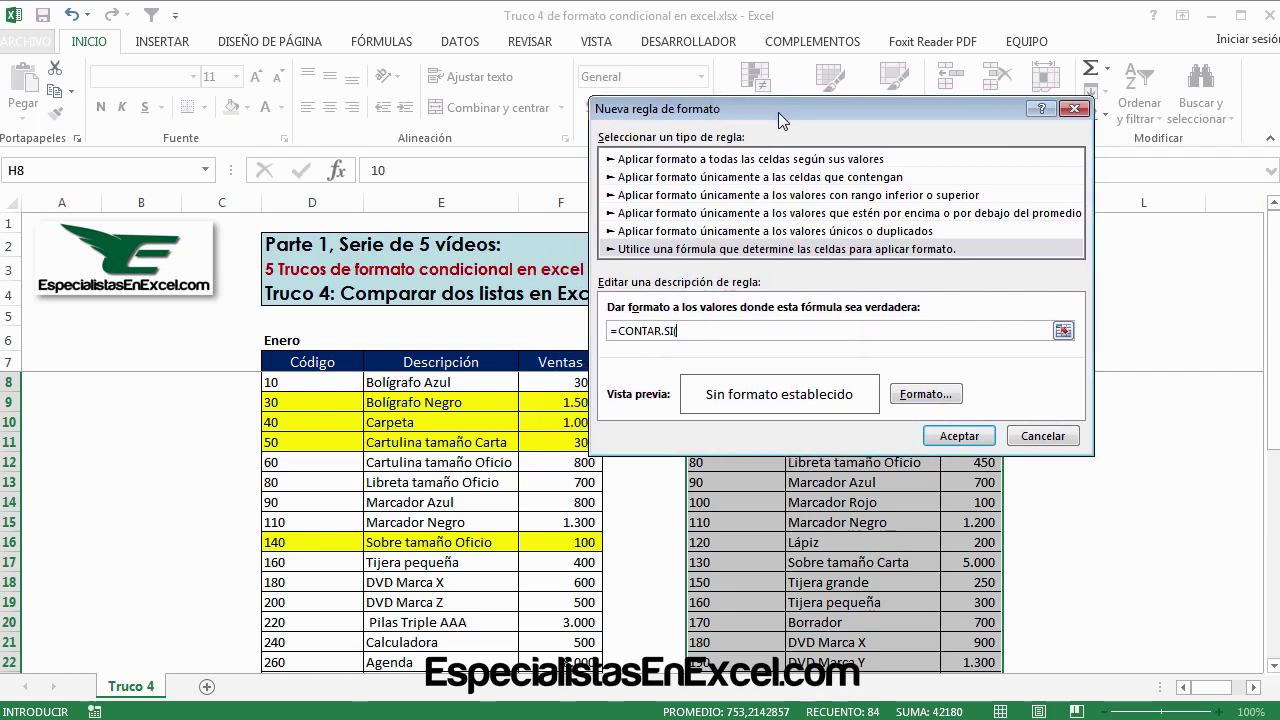
pyautogui.write('(')
pyautogui.click(307, 381)
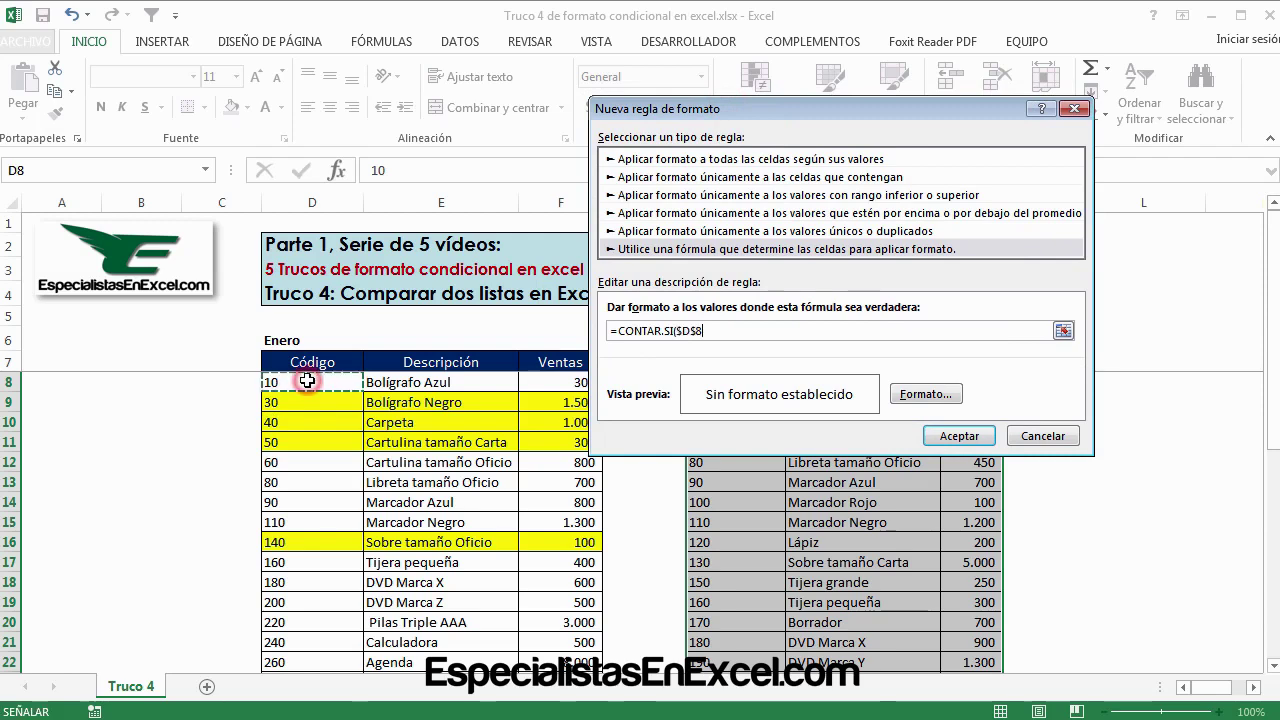
pyautogui.hotkey('ctrl', 'shift', 'Down')
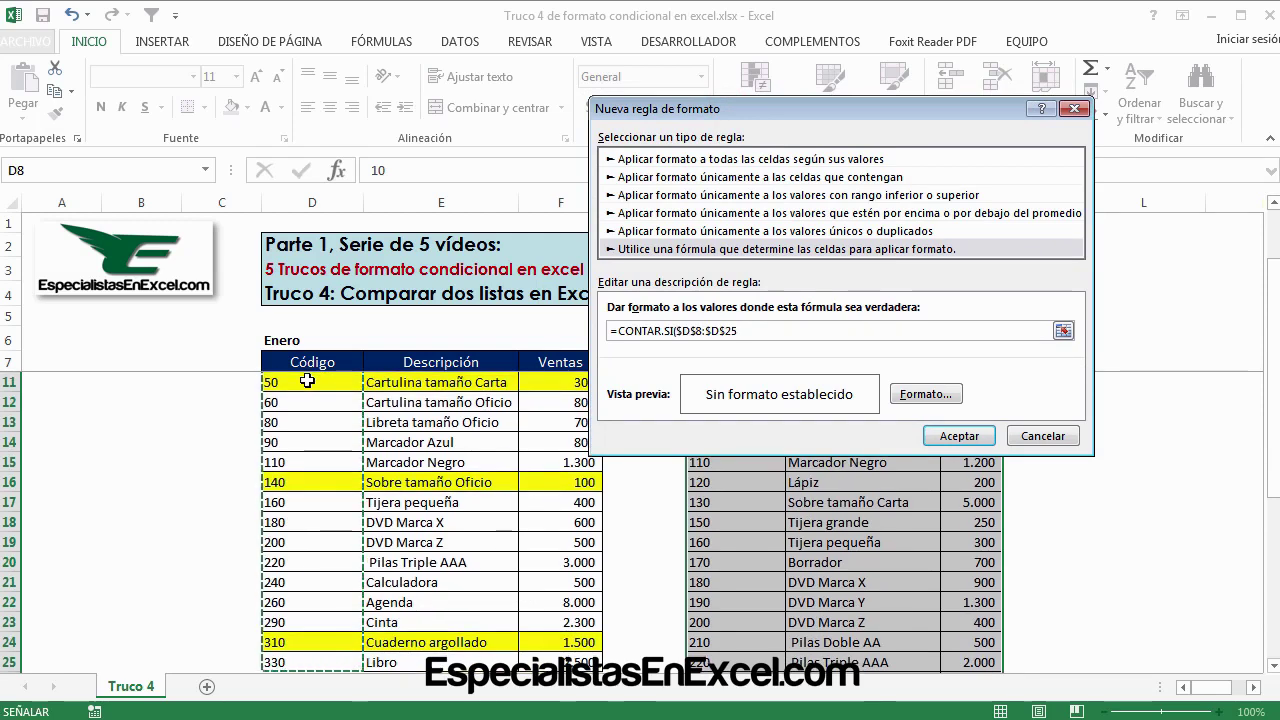
pyautogui.write(';')
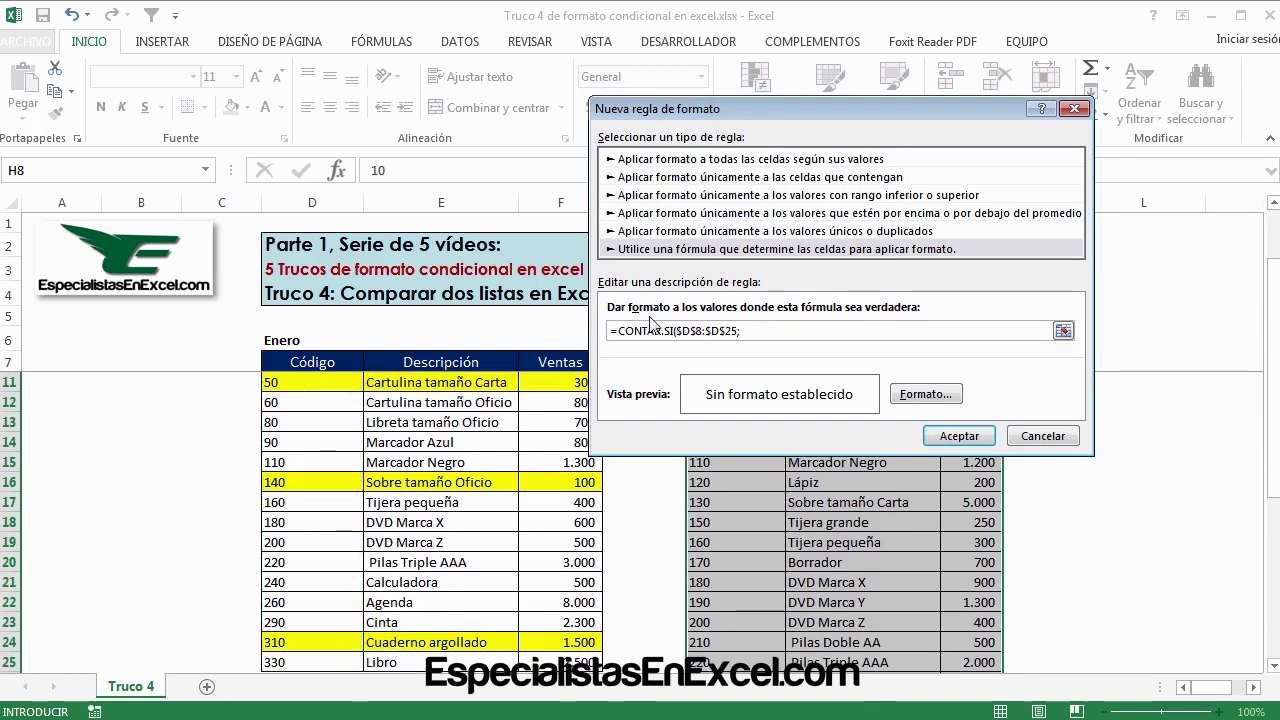
pyautogui.moveTo(759, 109); pyautogui.dragTo(288, 109)
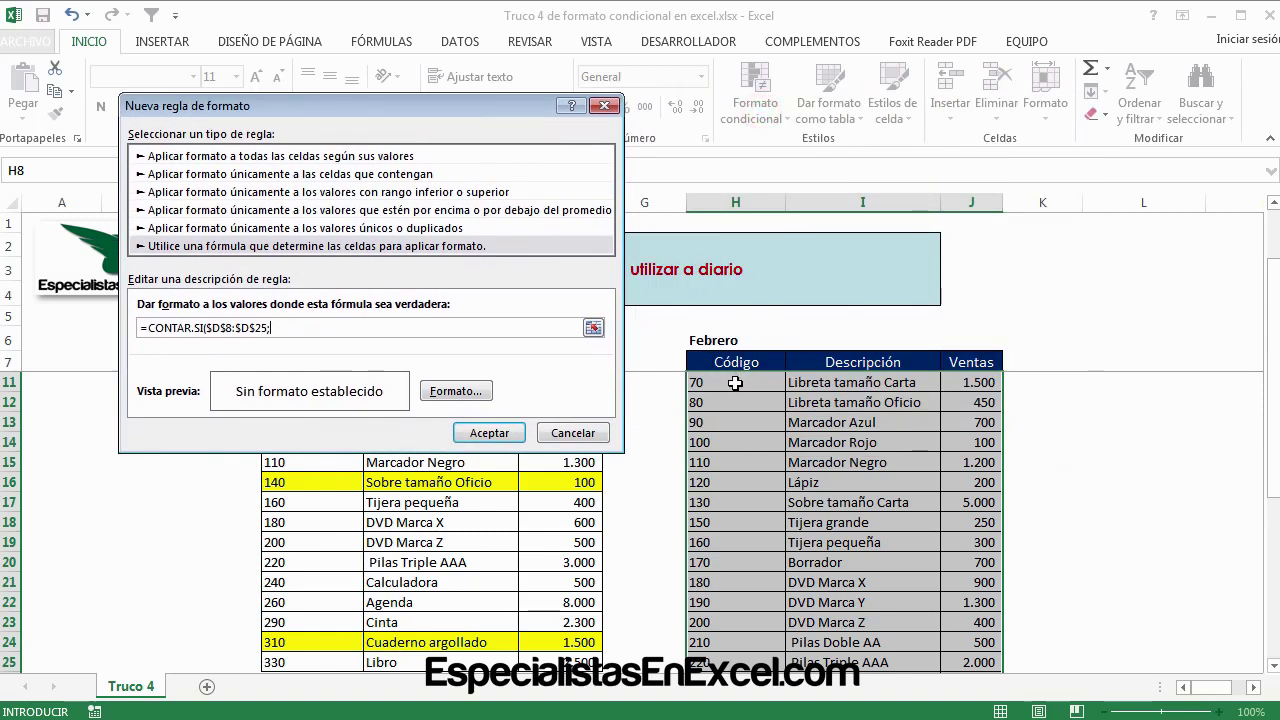
# Add $H8 with only the column locked, giving =CONTAR.SI($D$8:$D$25;$H8)=0
pyautogui.click(735, 383)
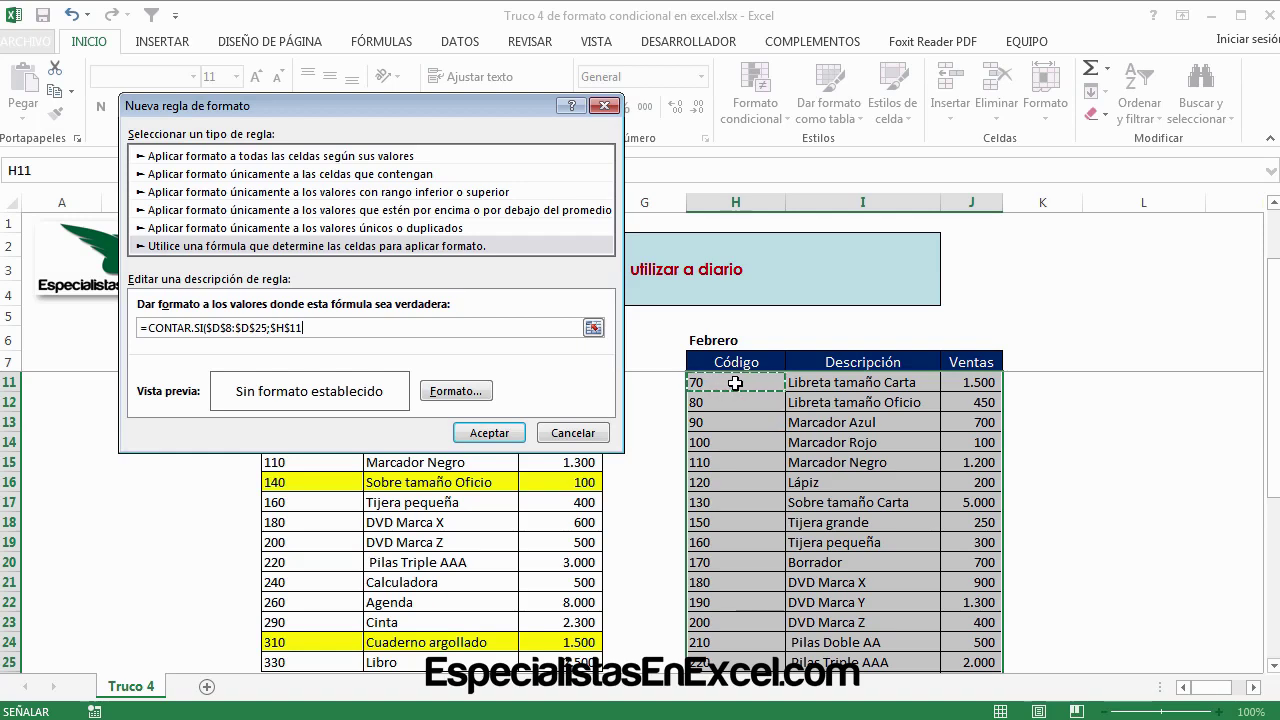
pyautogui.scroll(1, 735, 383)
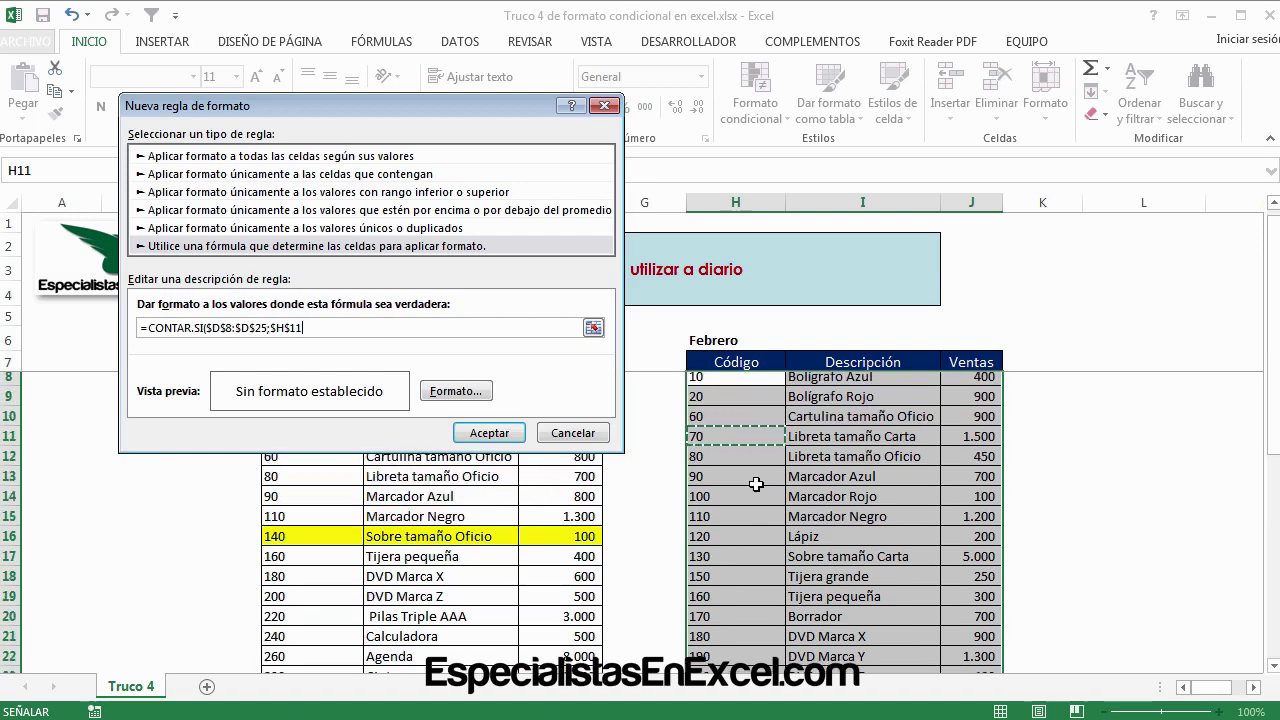
pyautogui.click(729, 380)
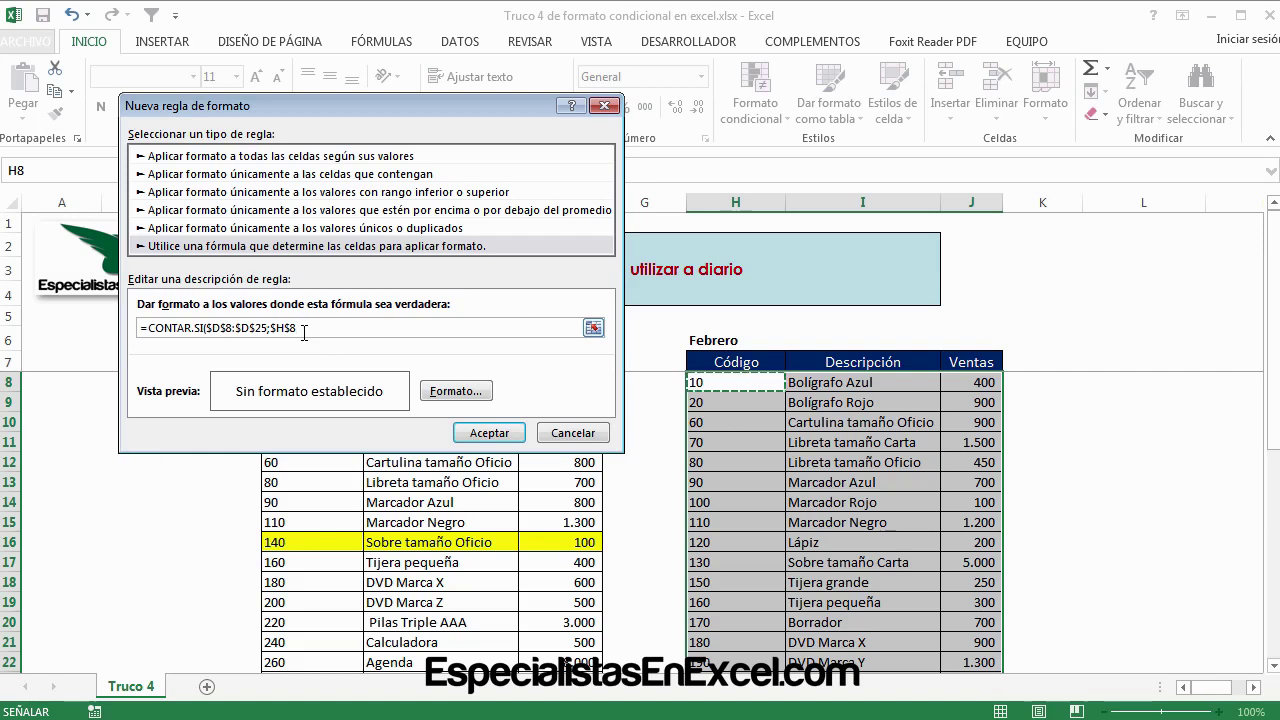
pyautogui.click(304, 333)
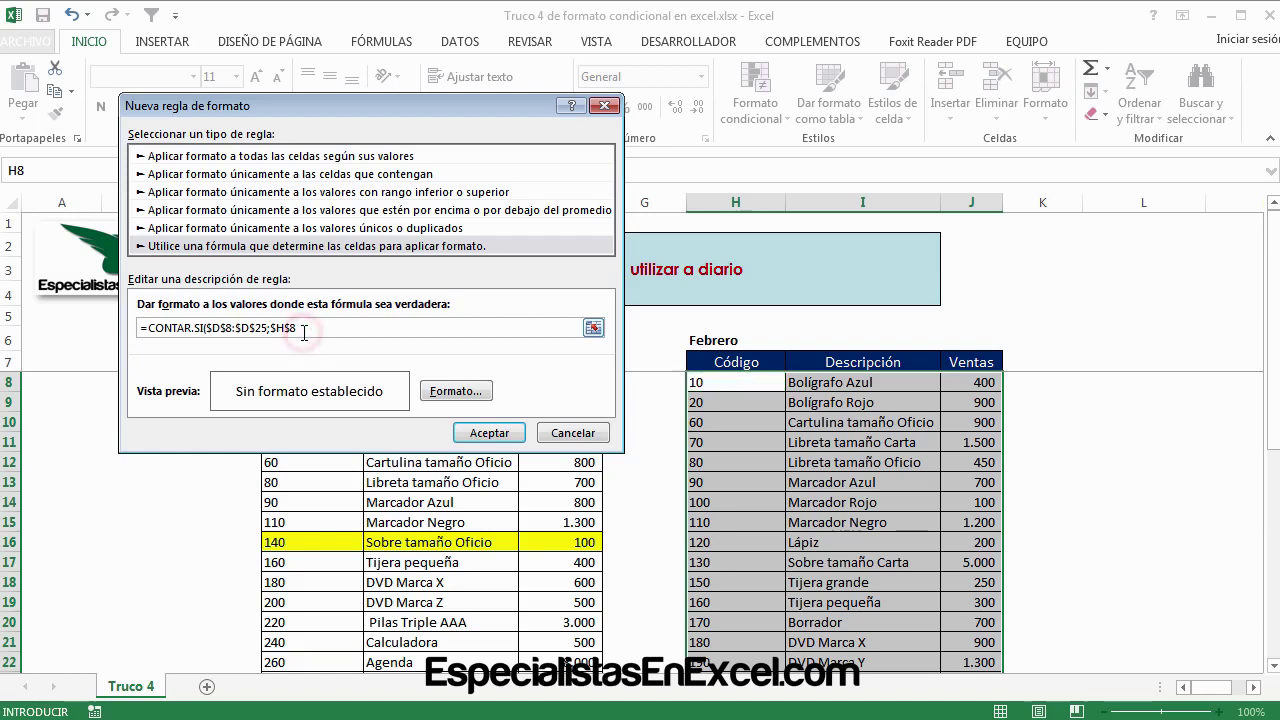
pyautogui.press('F4')
pyautogui.press('F4')
pyautogui.write(')=0')
# Give the Febrero rule an orange fill and apply it to the table
pyautogui.click(447, 395)
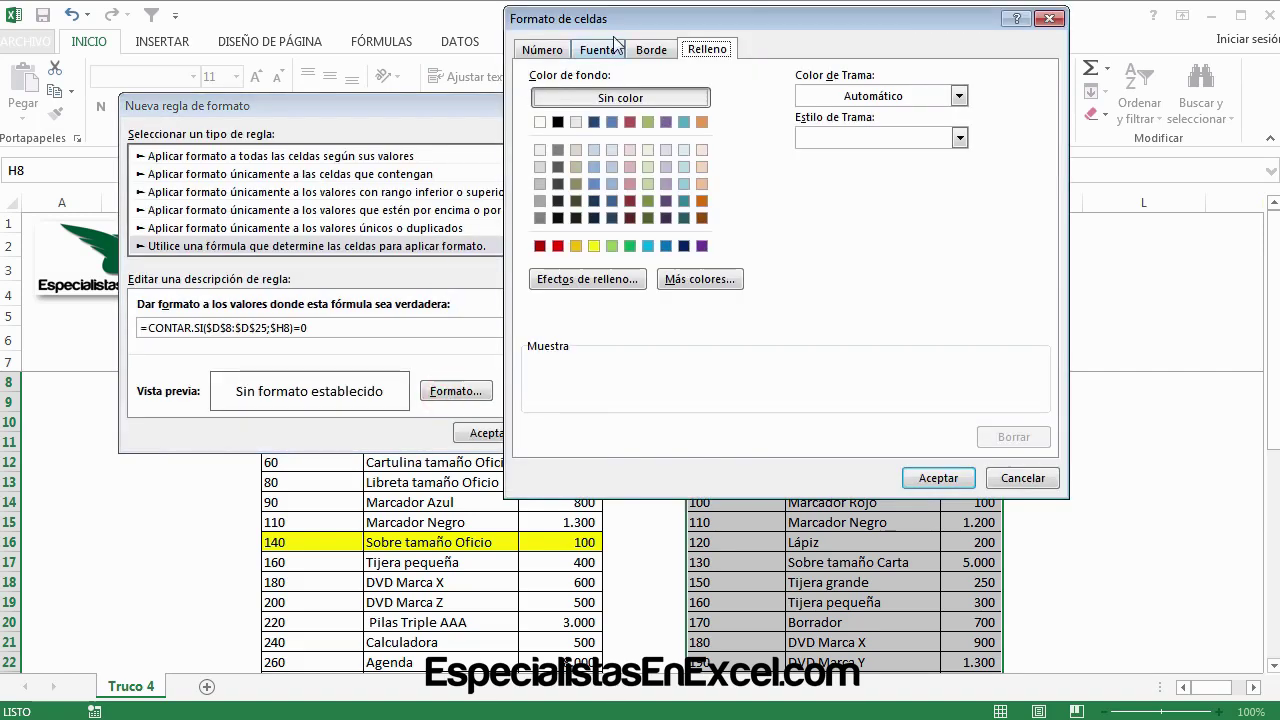
pyautogui.moveTo(632, 22); pyautogui.dragTo(540, 36)
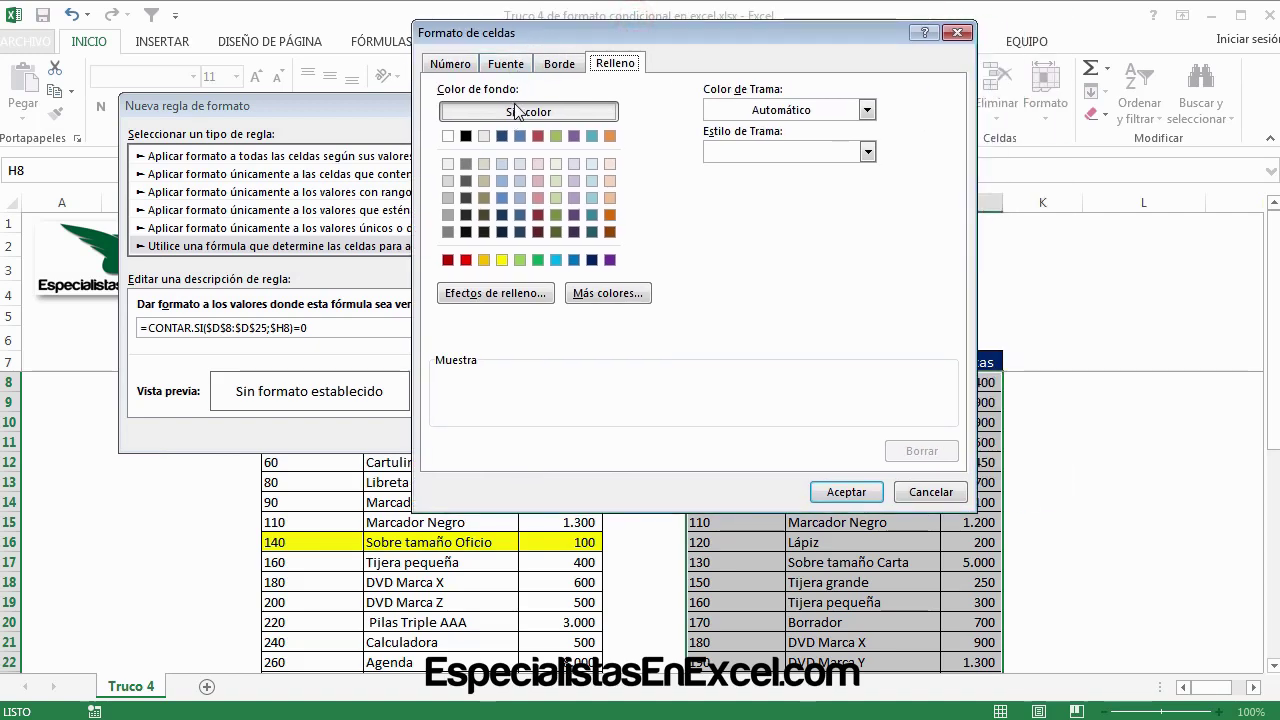
pyautogui.click(609, 214)
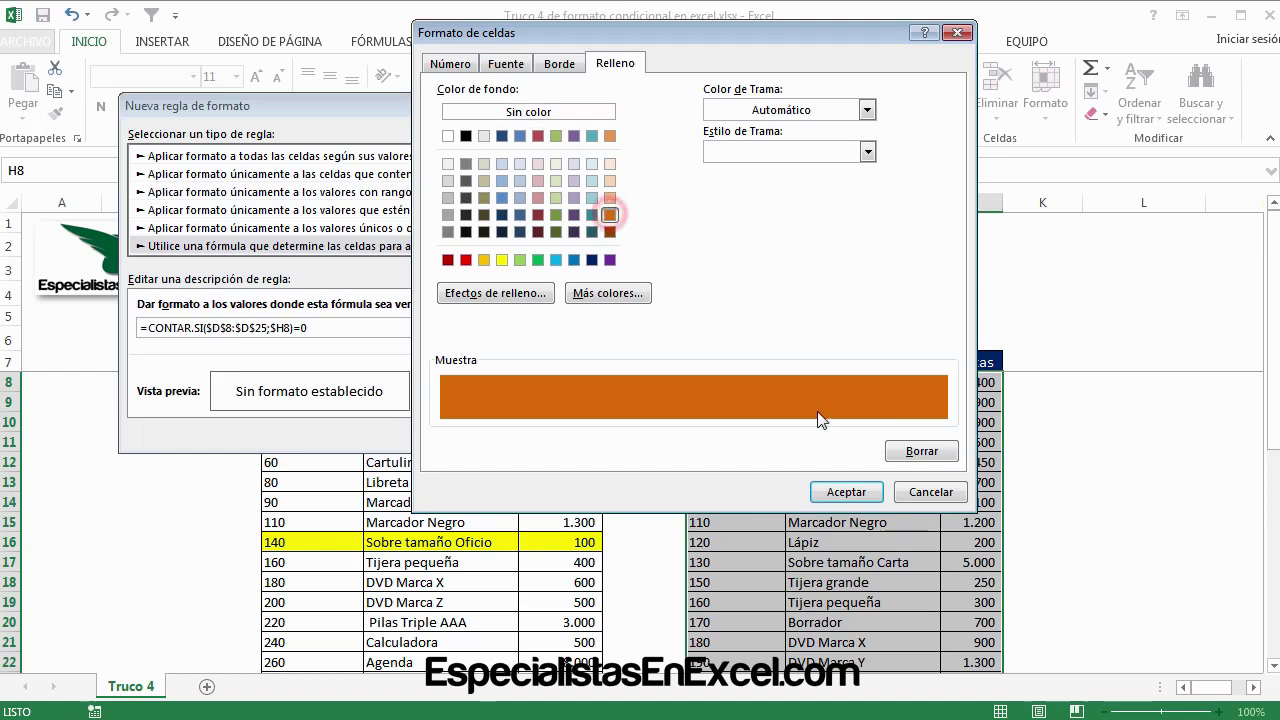
pyautogui.click(830, 490)
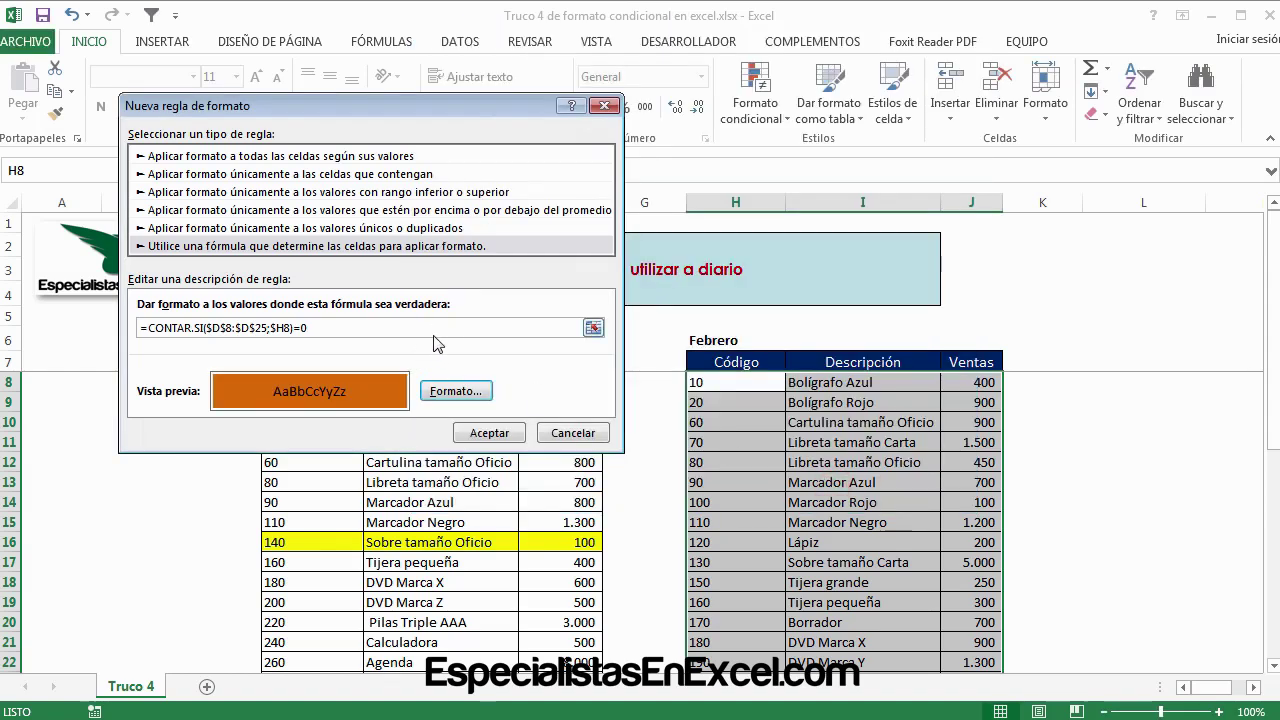
pyautogui.click(487, 432)
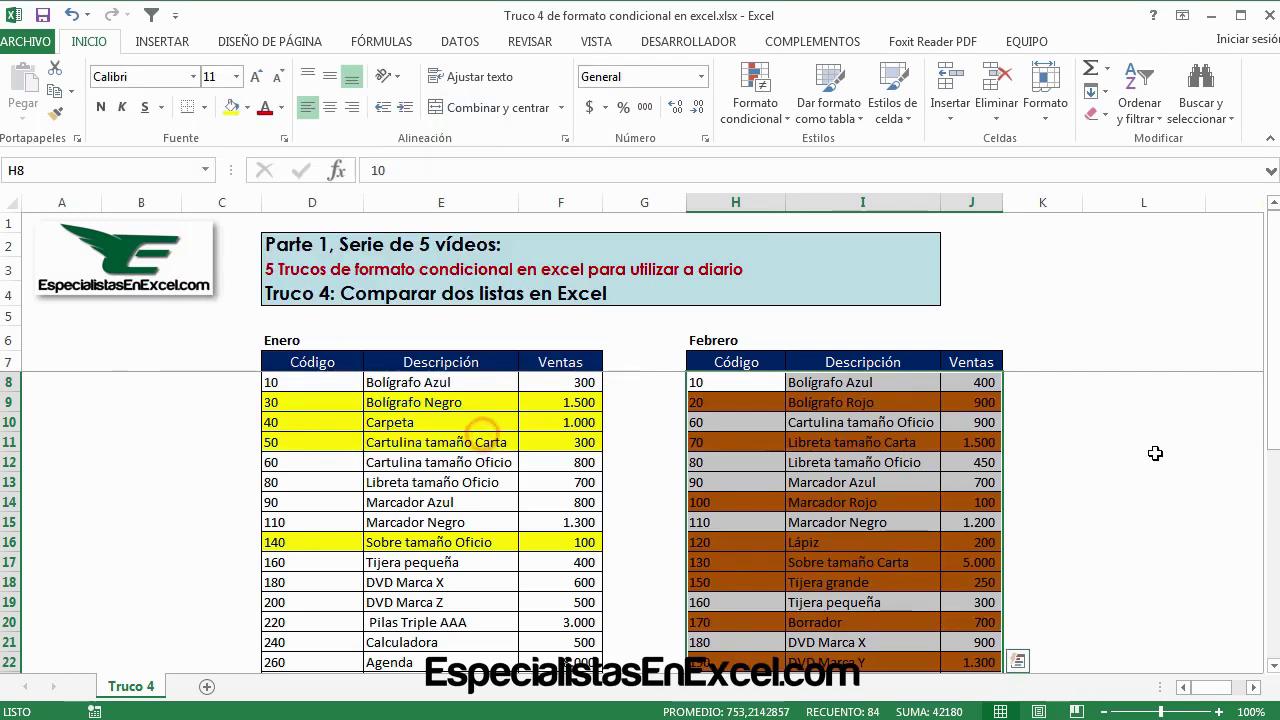
pyautogui.click(950, 405)
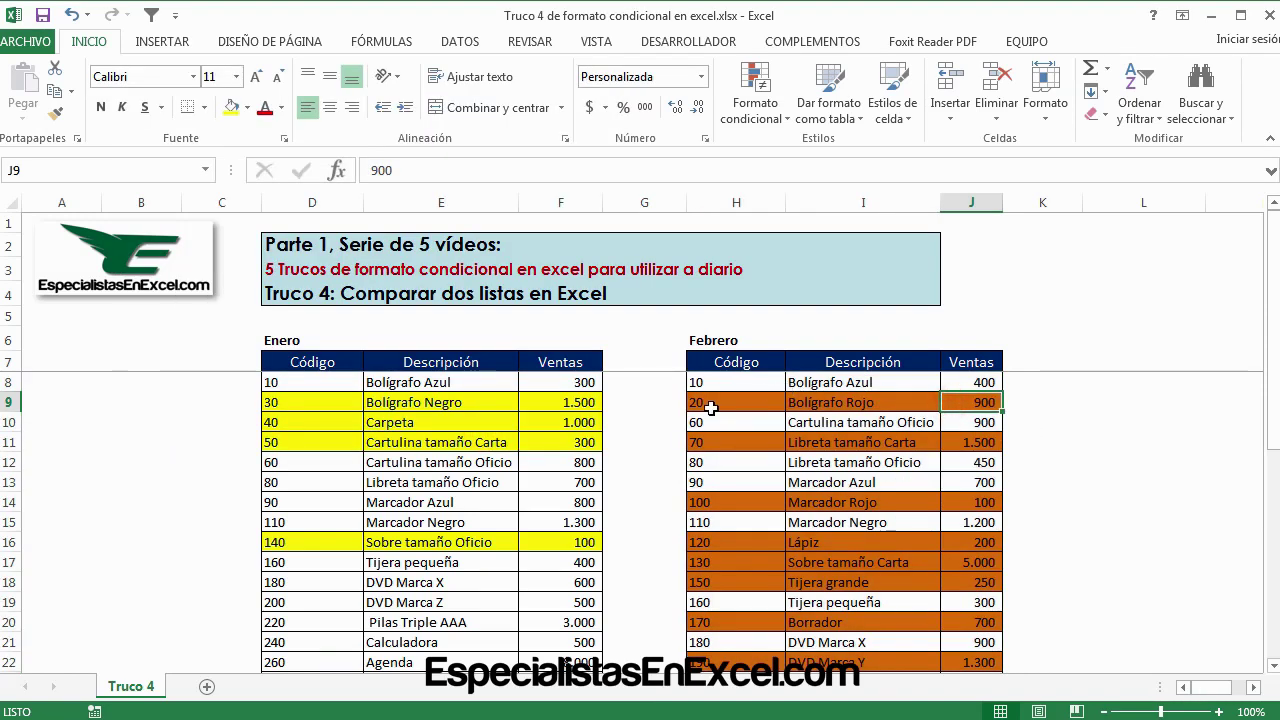
pyautogui.moveTo(711, 408); pyautogui.dragTo(965, 402)
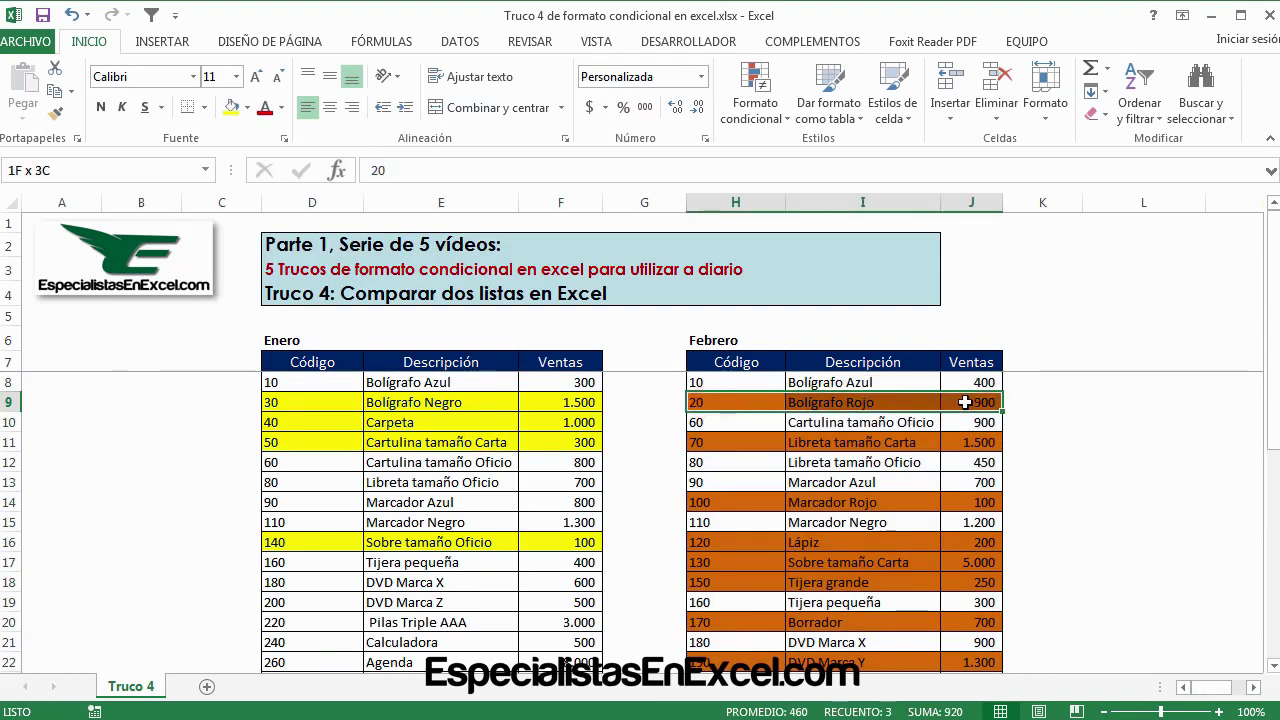
pyautogui.moveTo(722, 441); pyautogui.dragTo(947, 437)
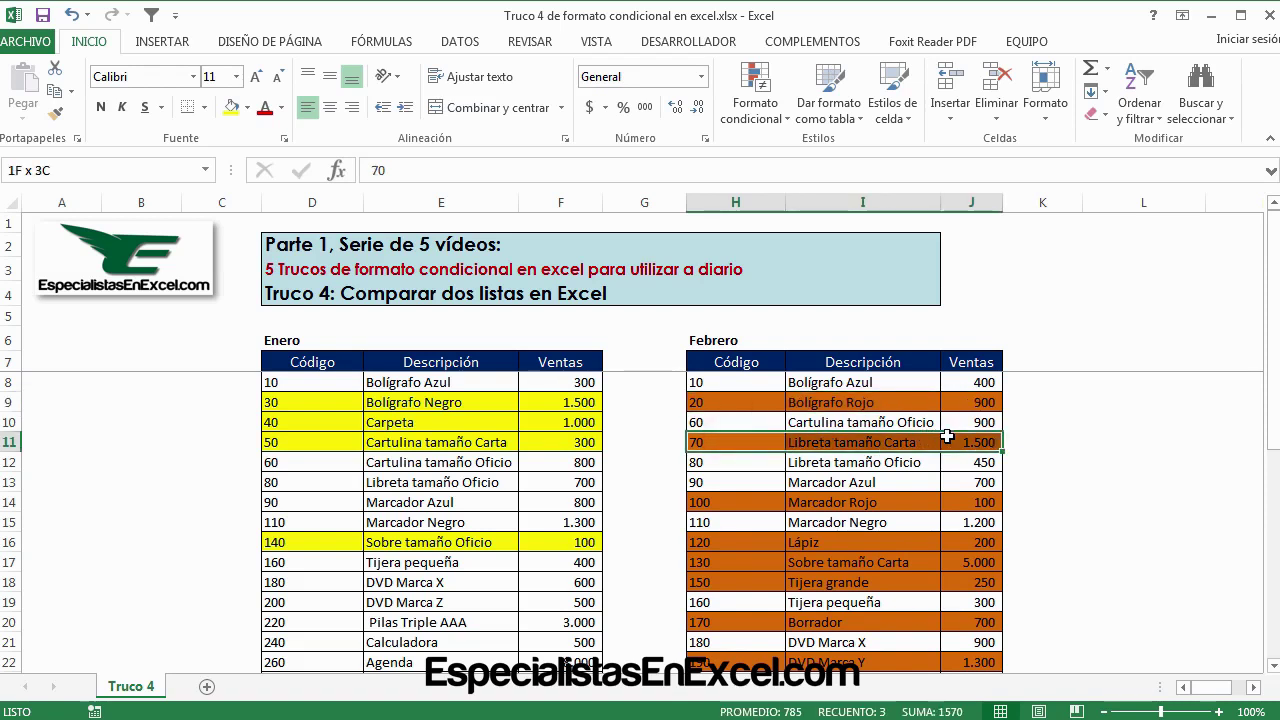